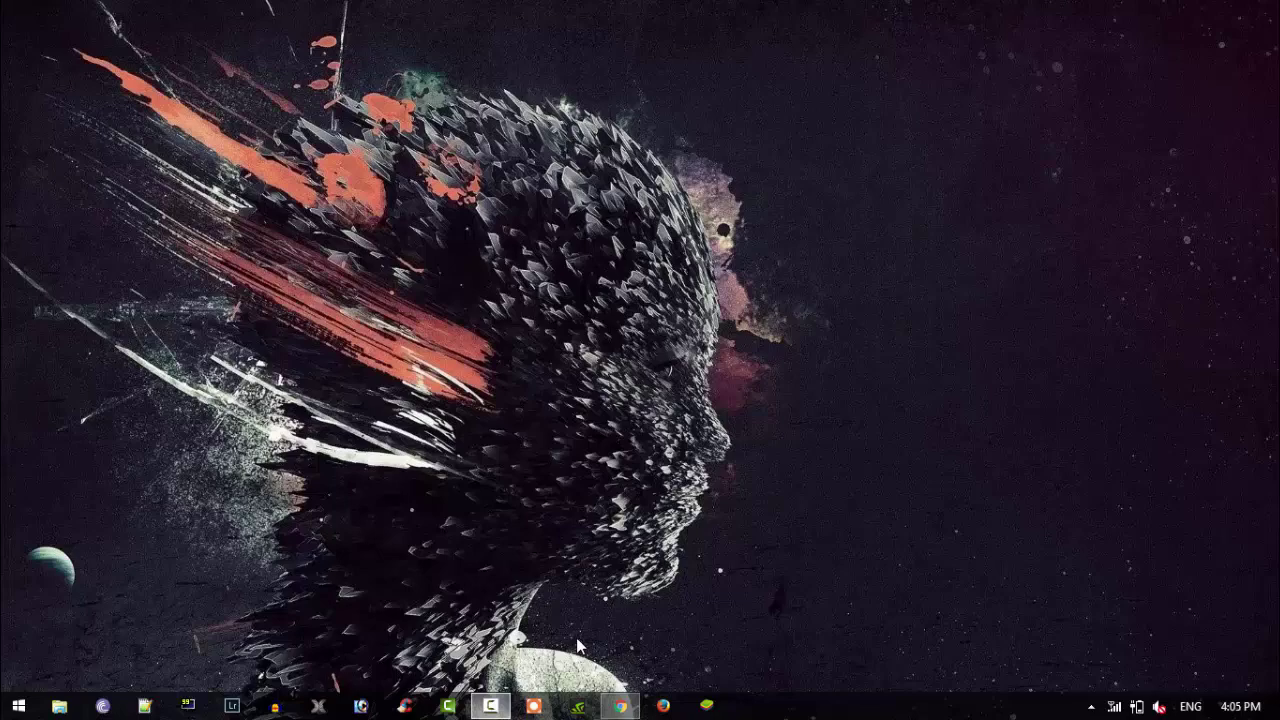
Switch to Chrome and load google.com in the tab with the pokemon go india search
click(619, 704)
click(428, 10)
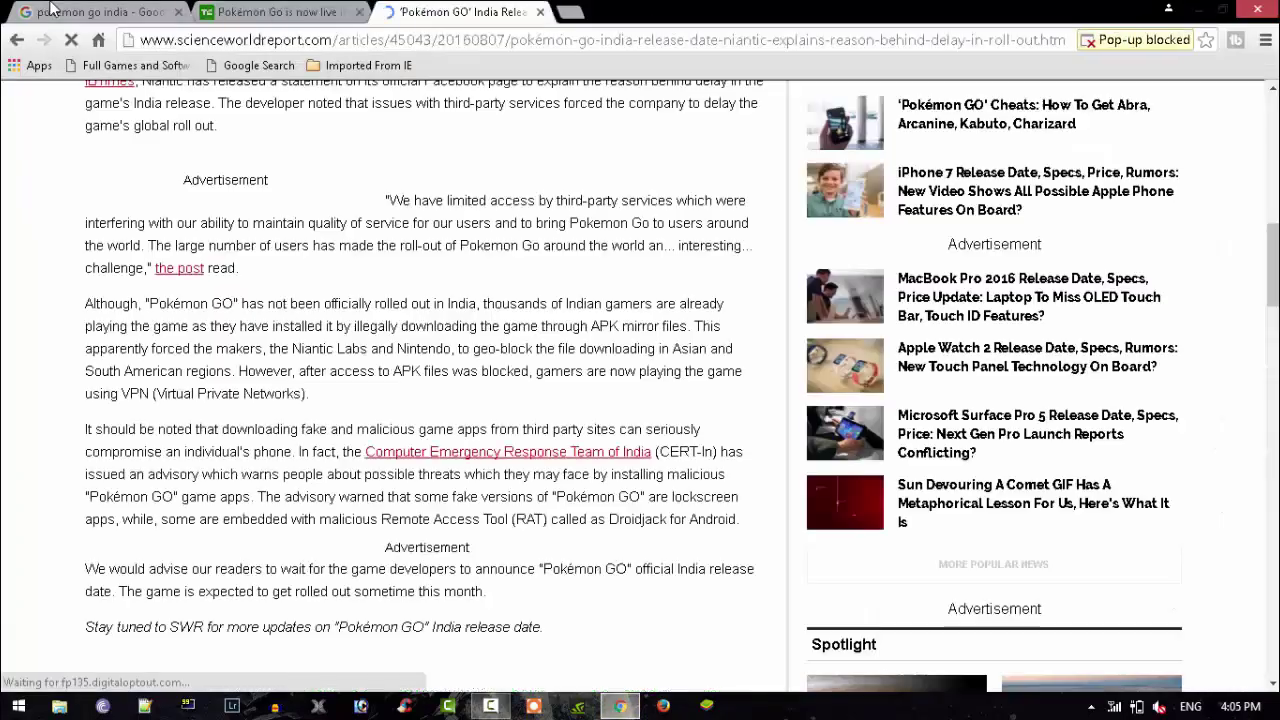
click(100, 12)
drag(257, 108, 60, 112)
key(BackSpace)
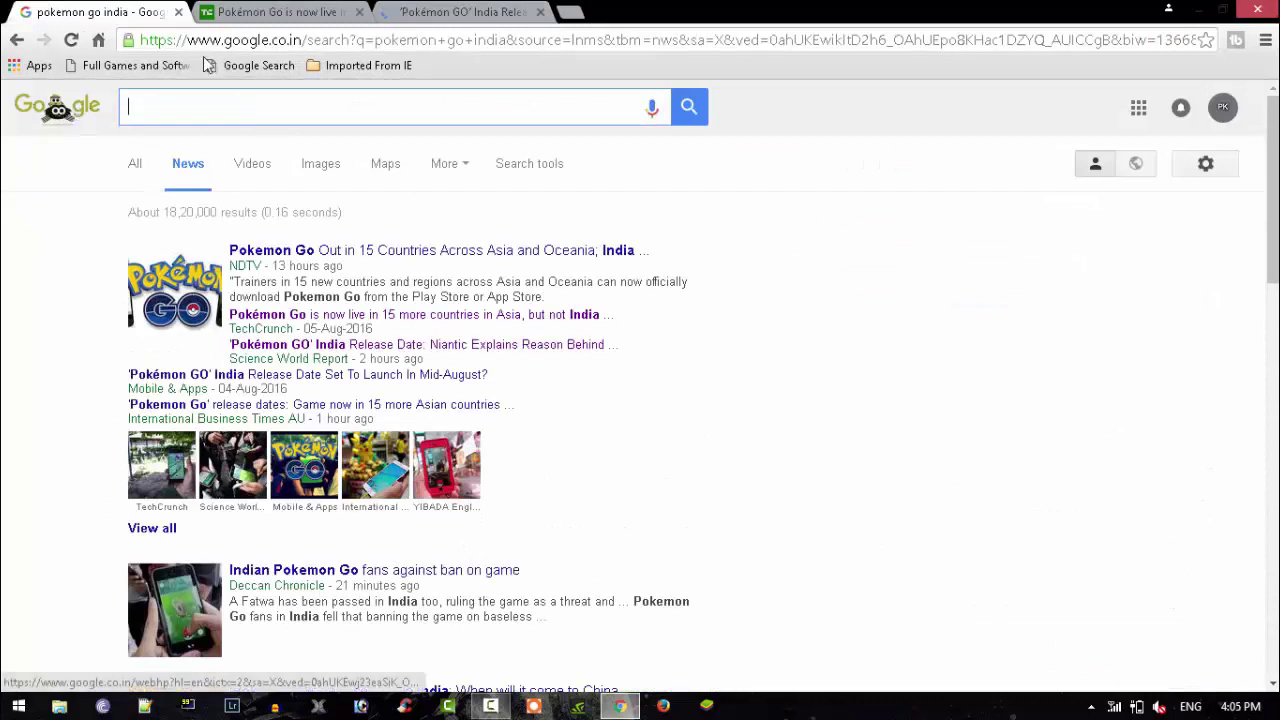
click(190, 40)
key(BackSpace)
text(google.com)
key(Return)
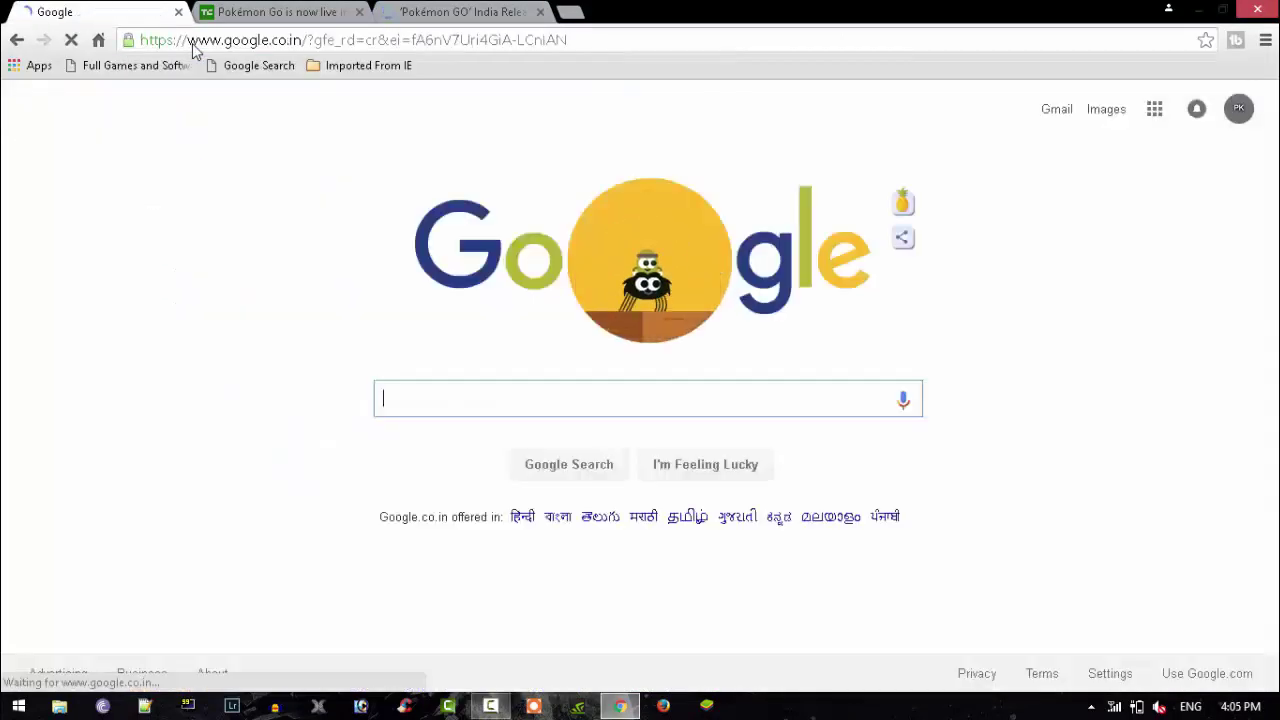
Close the two Pokémon GO article tabs and search Google for bluestacks
click(359, 12)
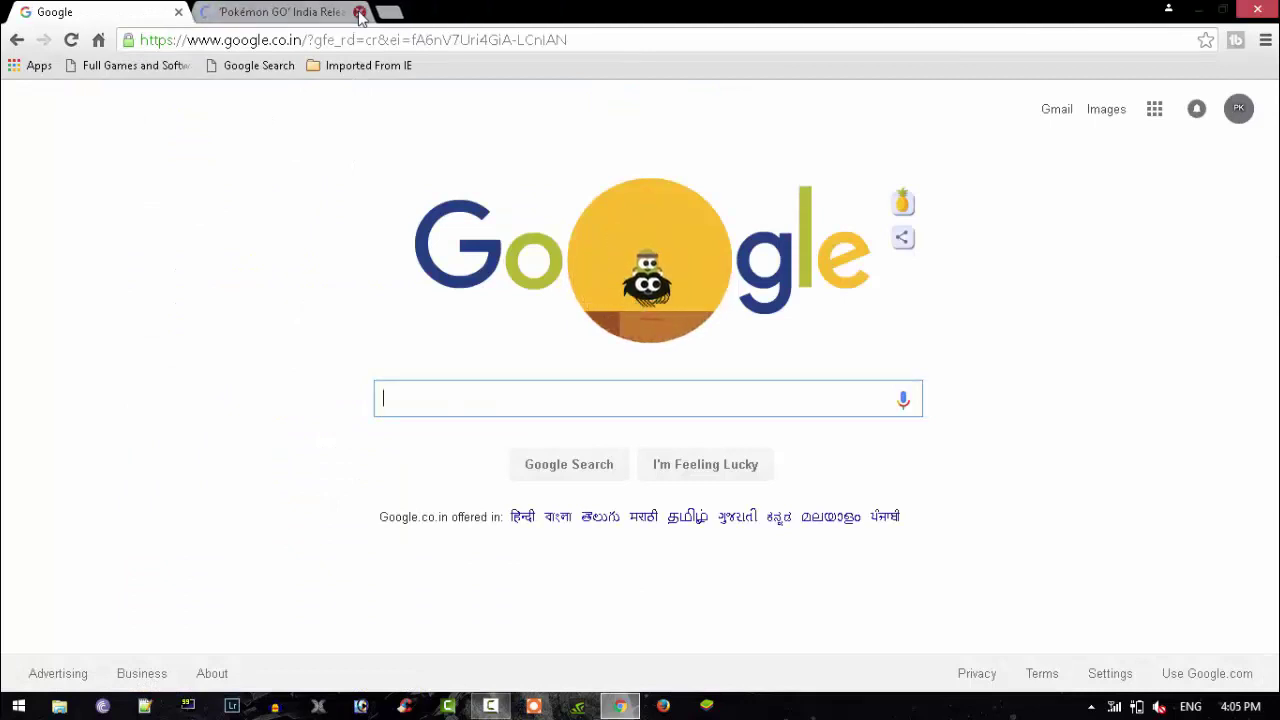
click(359, 12)
text(blue)
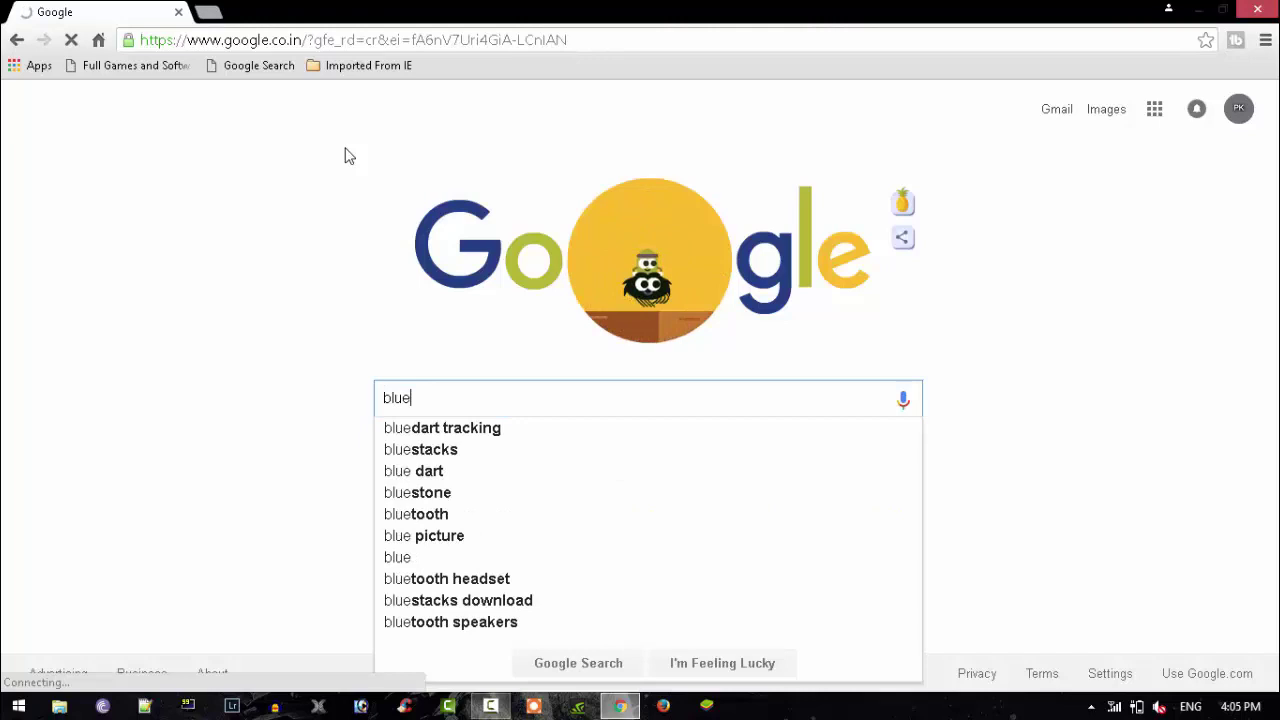
key(Down)
key(Down)
key(Escape)
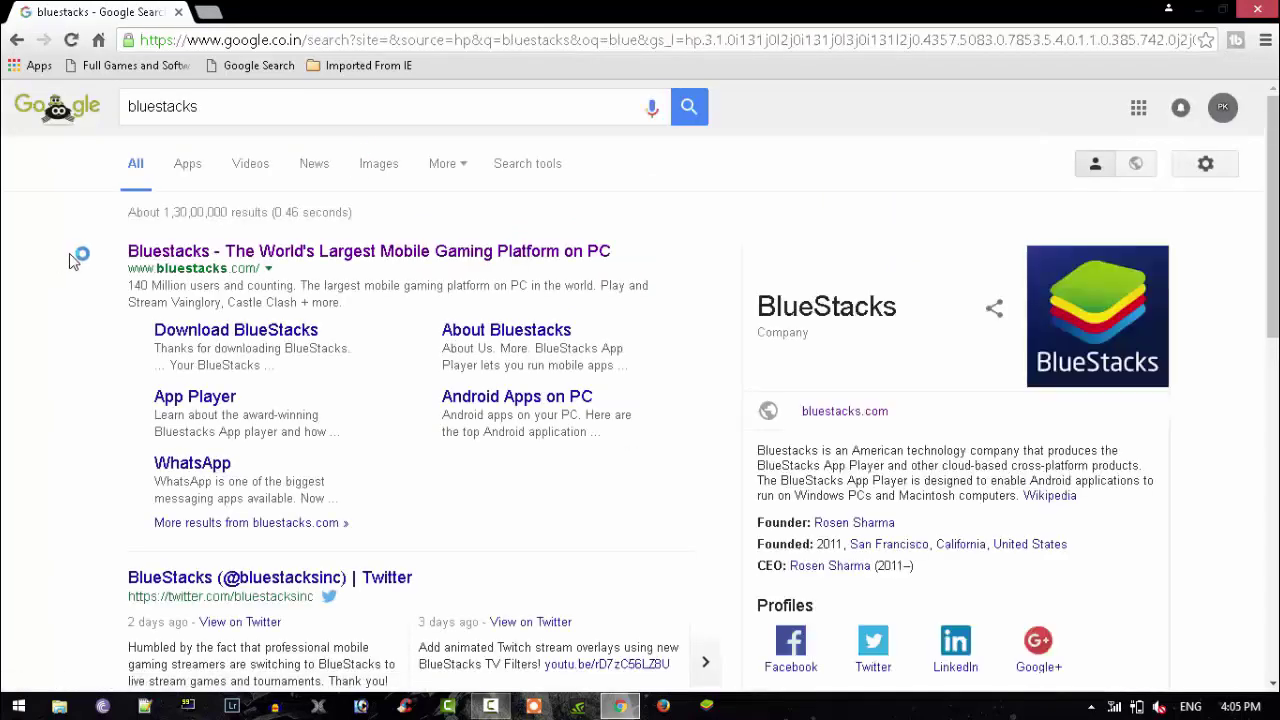
Open the BlueStacks website from the search results and start downloading its Windows installer, keeping the flagged file
drag(114, 258, 396, 268)
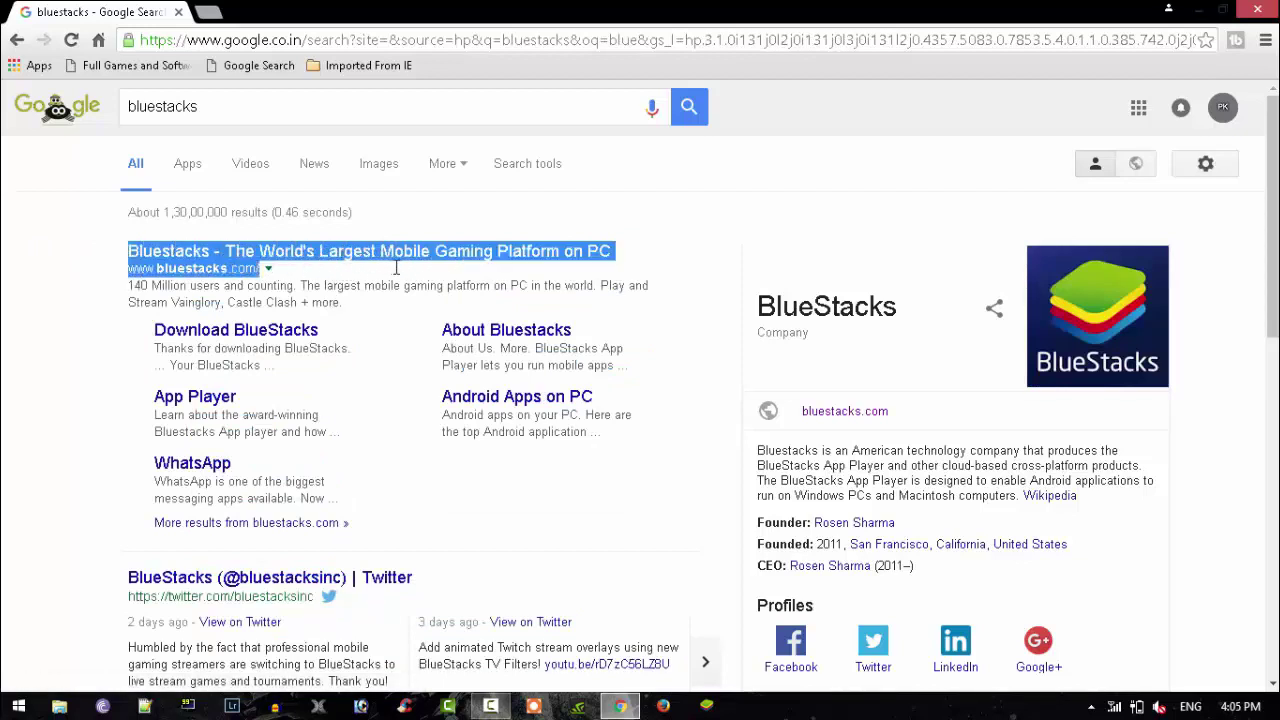
click(50, 248)
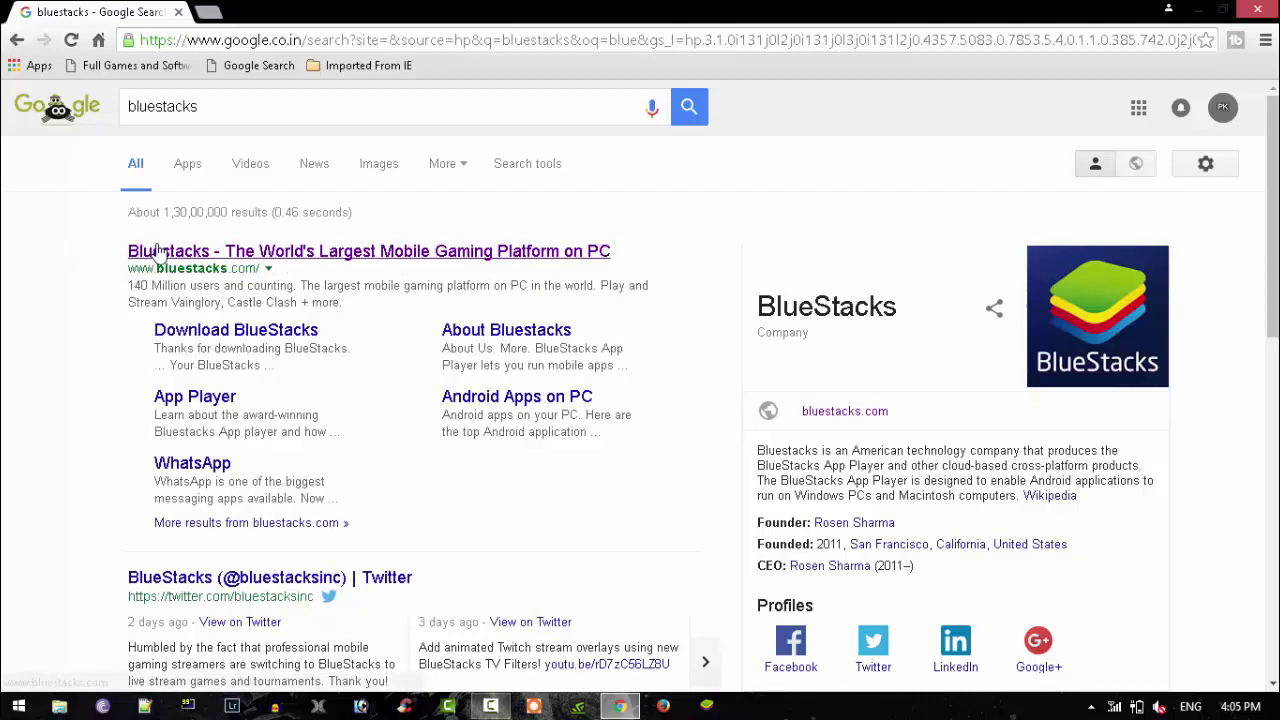
click(195, 255)
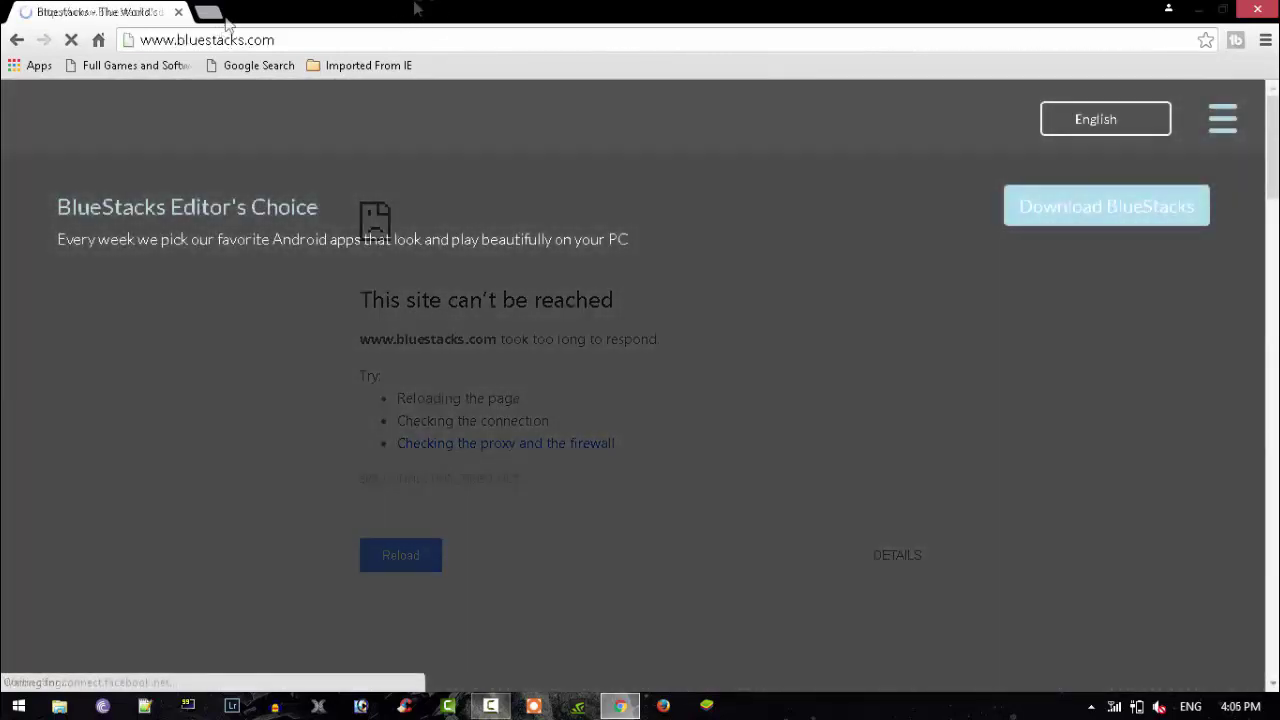
scroll(280, 255, down, 10)
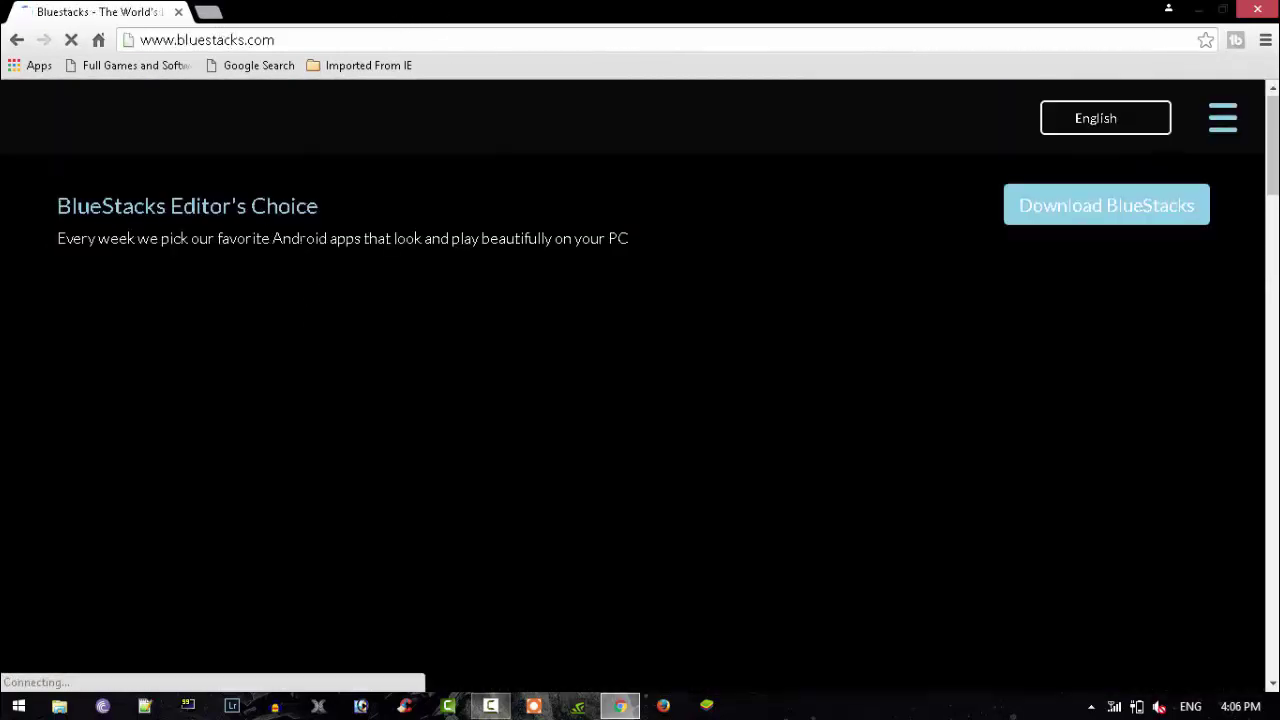
scroll(294, 235, down, 4)
scroll(286, 200, up, 15)
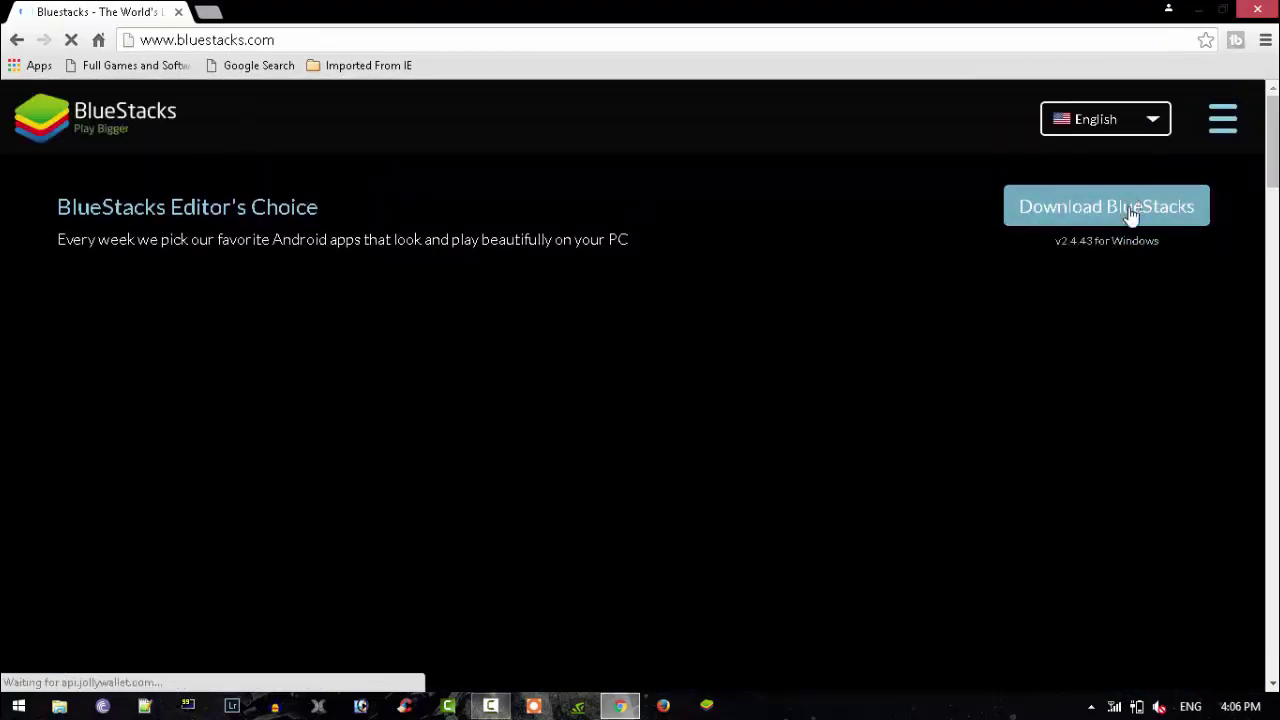
click(1133, 212)
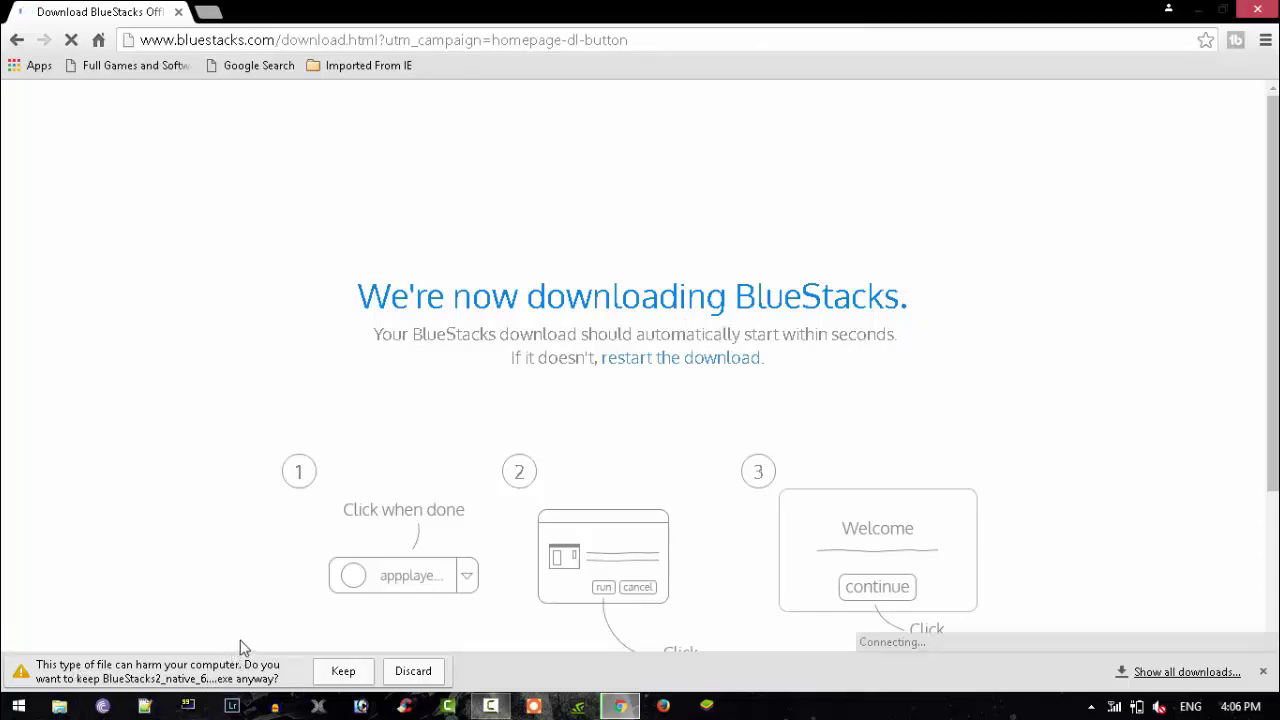
click(340, 672)
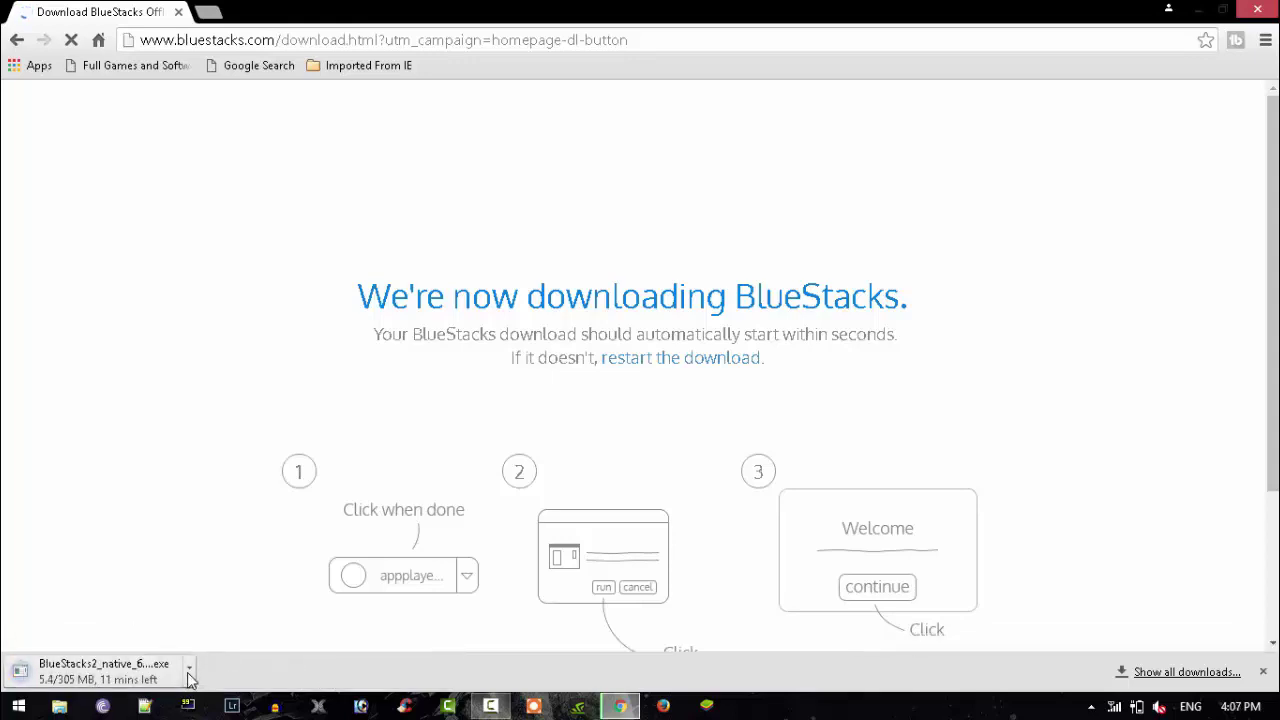
Cancel the running BlueStacks installer download and close the browser window
click(189, 670)
click(212, 641)
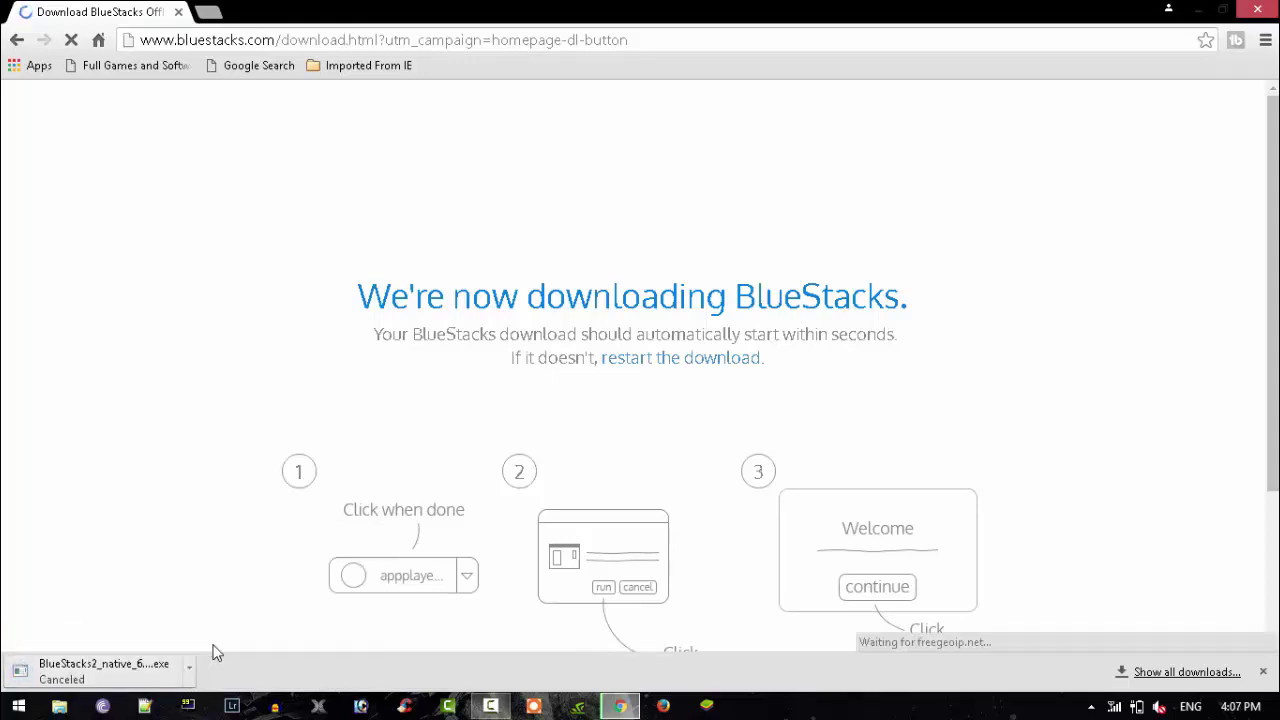
click(1274, 9)
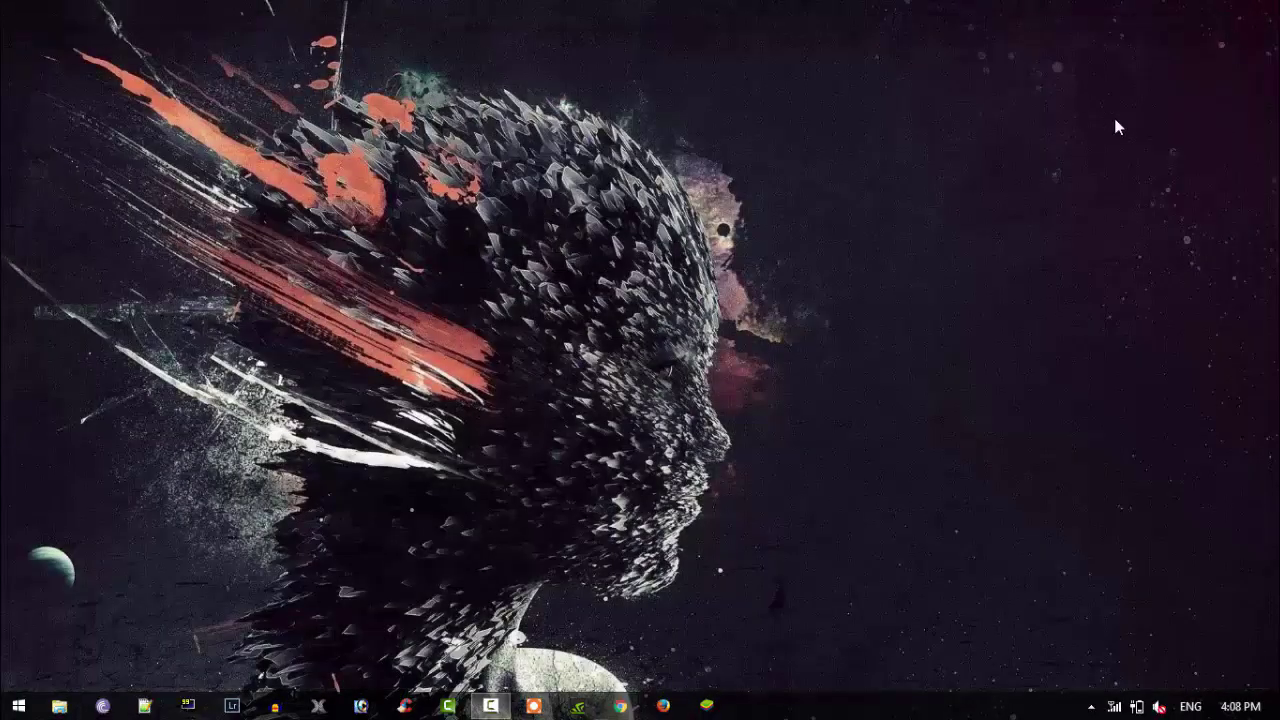
Reopen Chrome, find the previously downloaded BlueStacks2_native.exe through the downloads list and run it from its folder
click(617, 707)
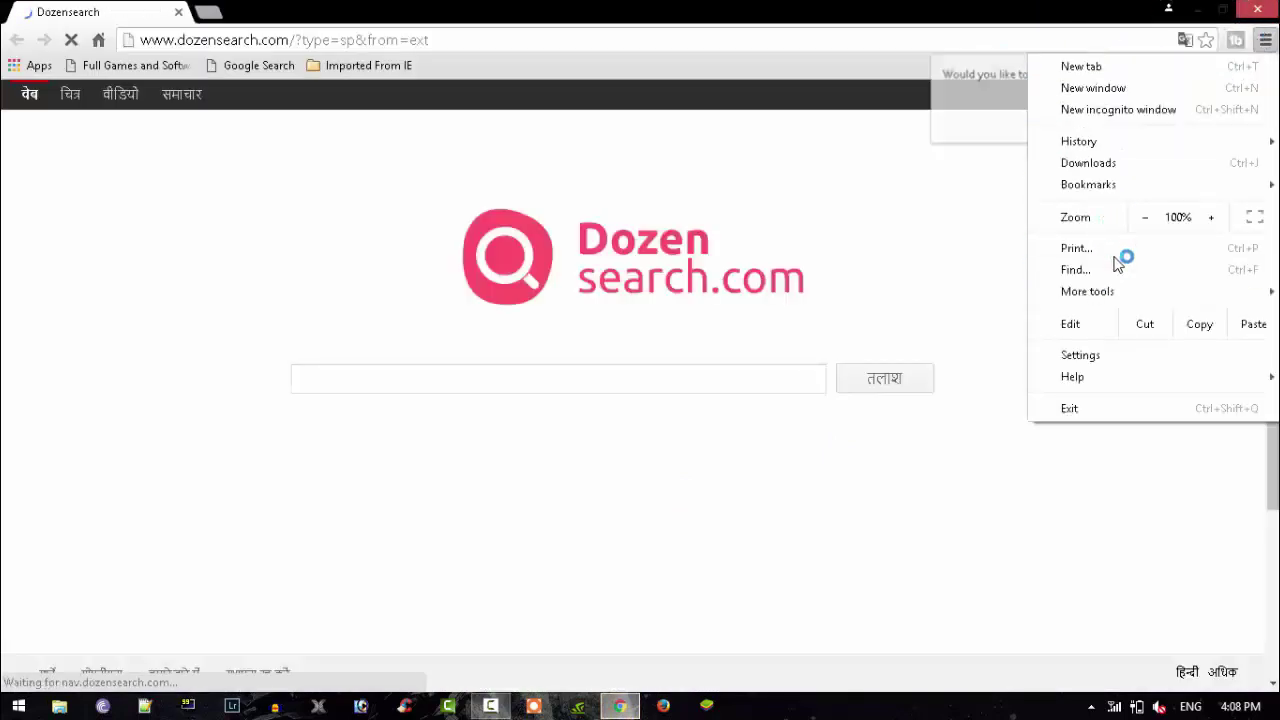
click(1110, 163)
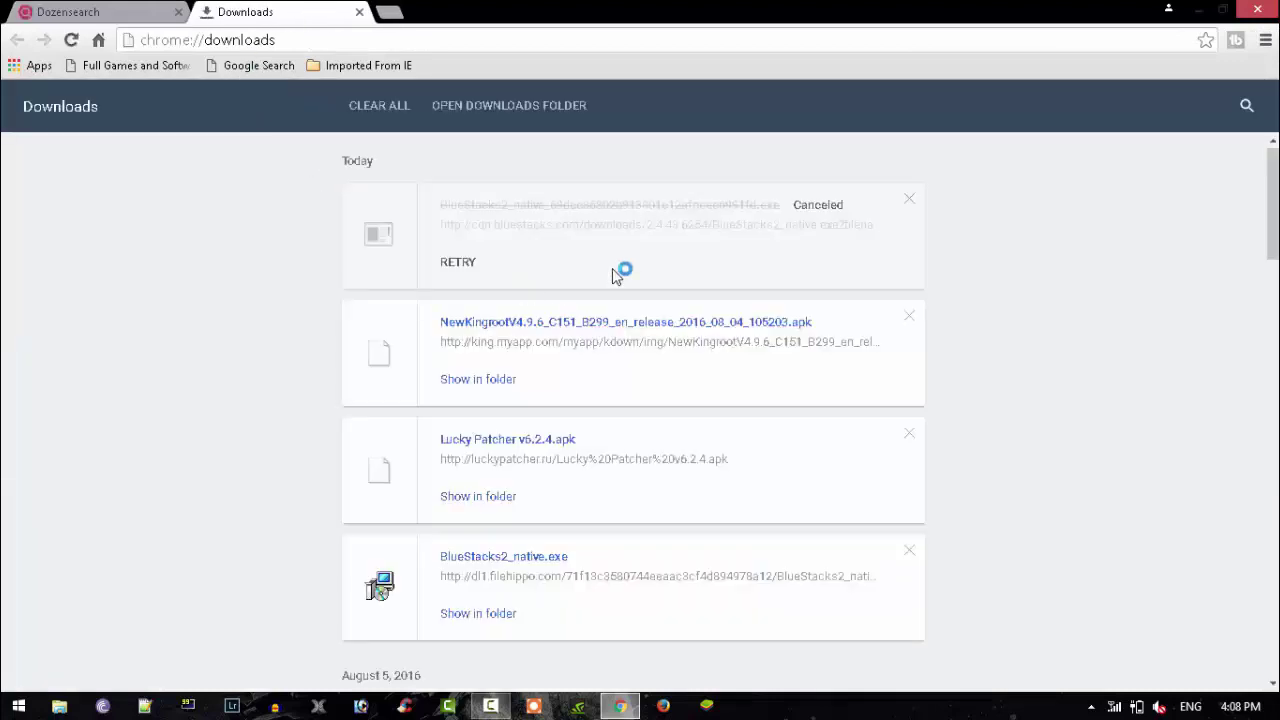
scroll(488, 425, down, 1)
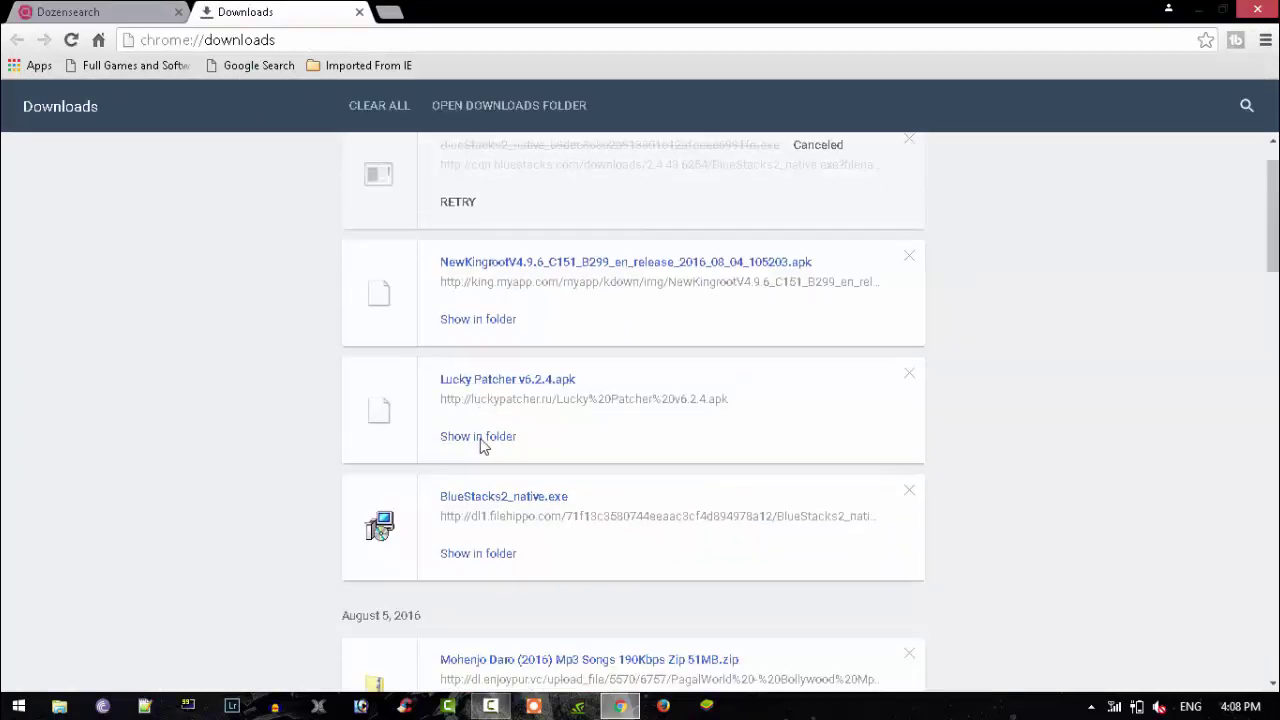
click(492, 519)
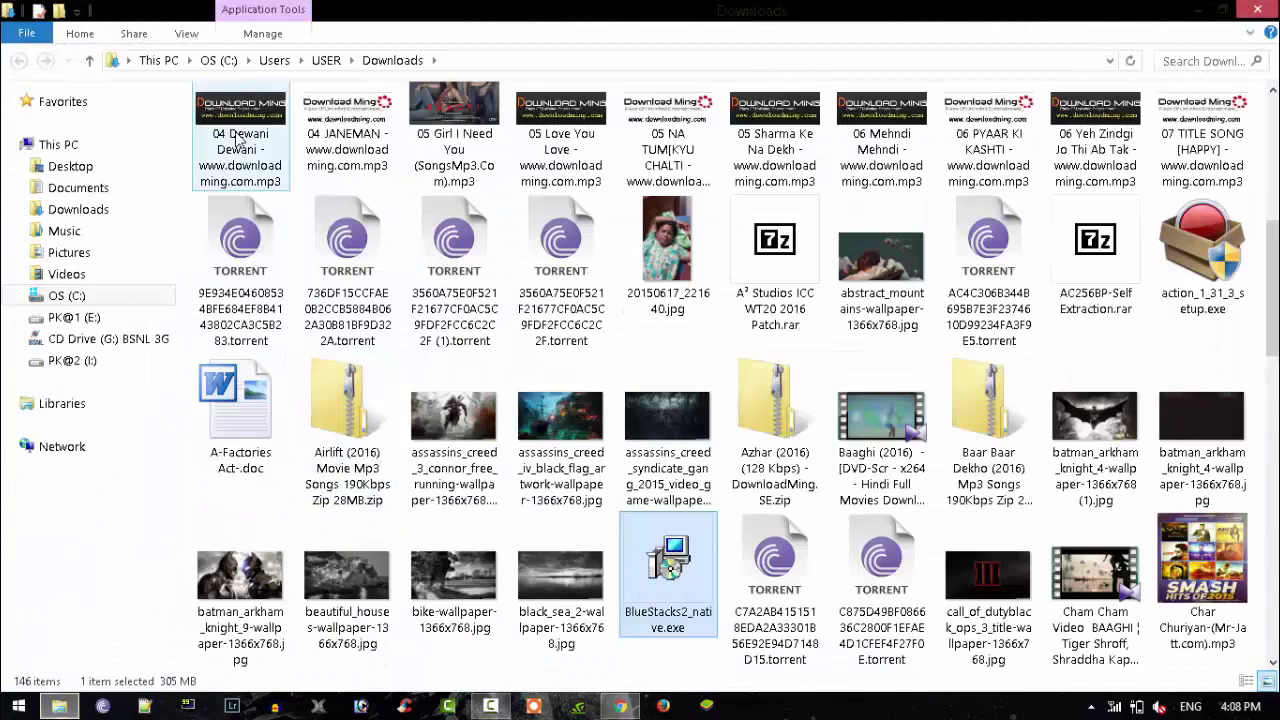
double_click(660, 588)
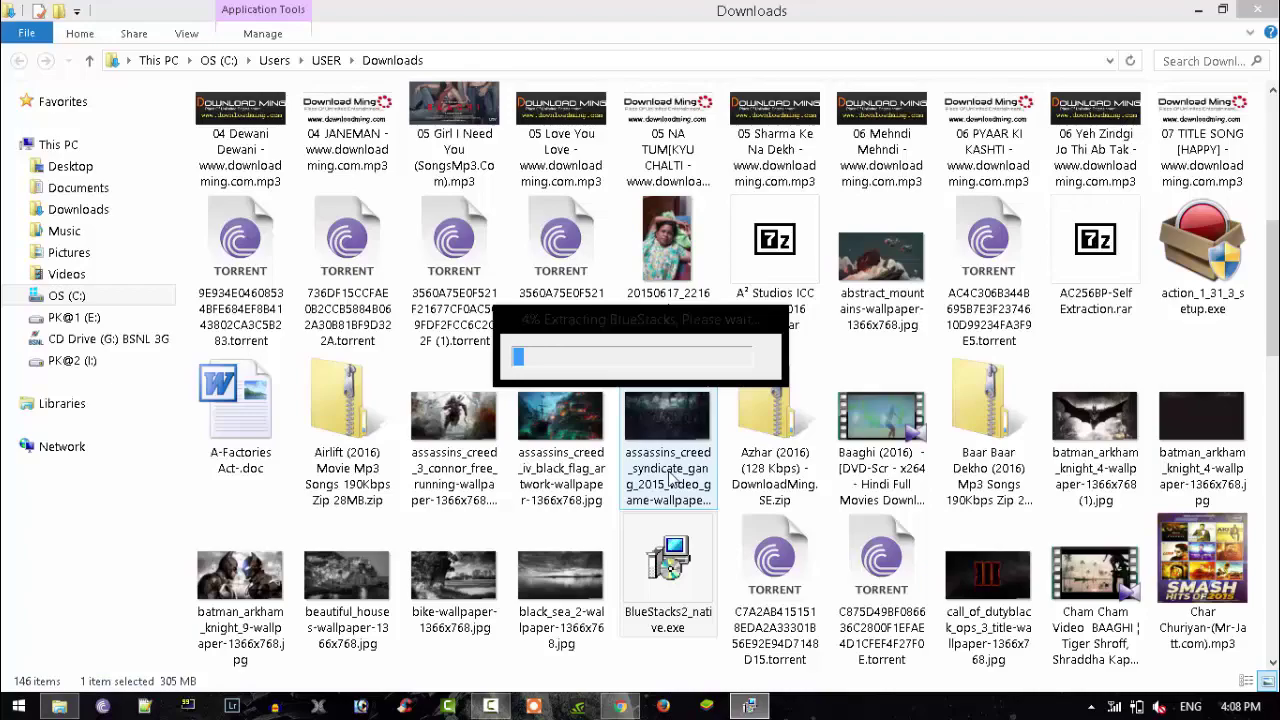
right_click(750, 706)
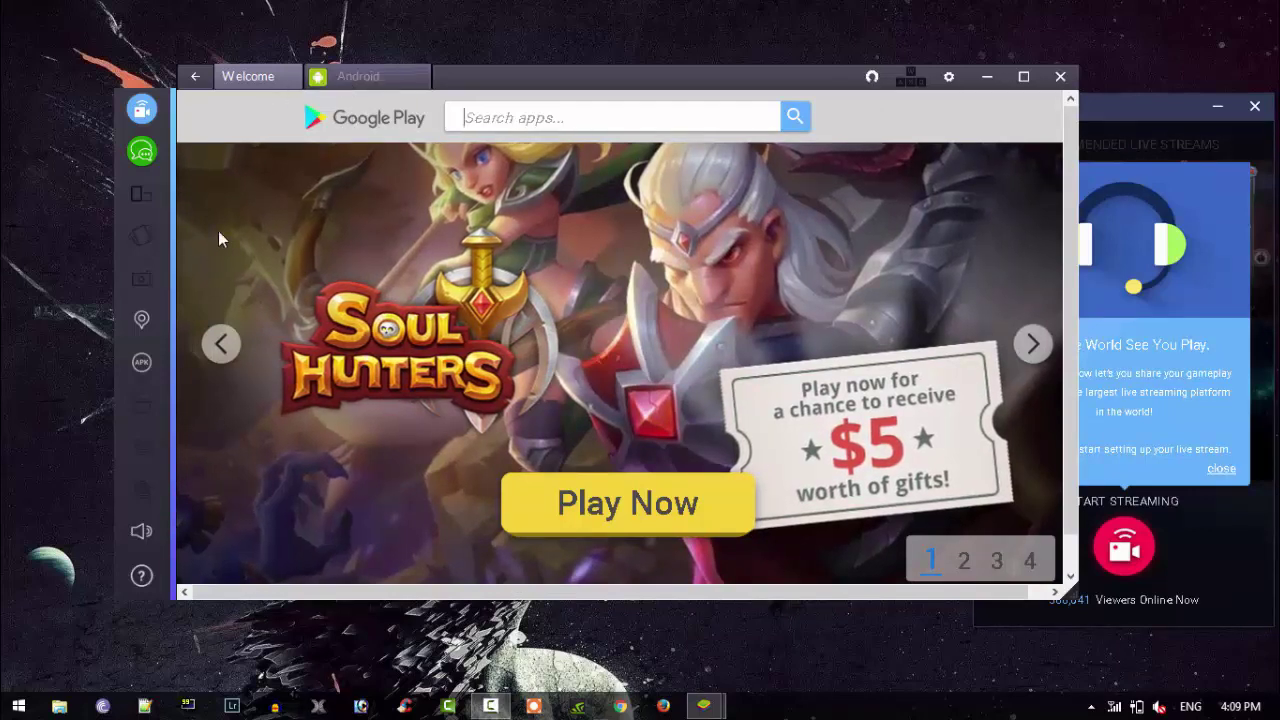
Open the BlueStacks Android settings and view the page for adding a Google account, leaving it without signing in
click(348, 78)
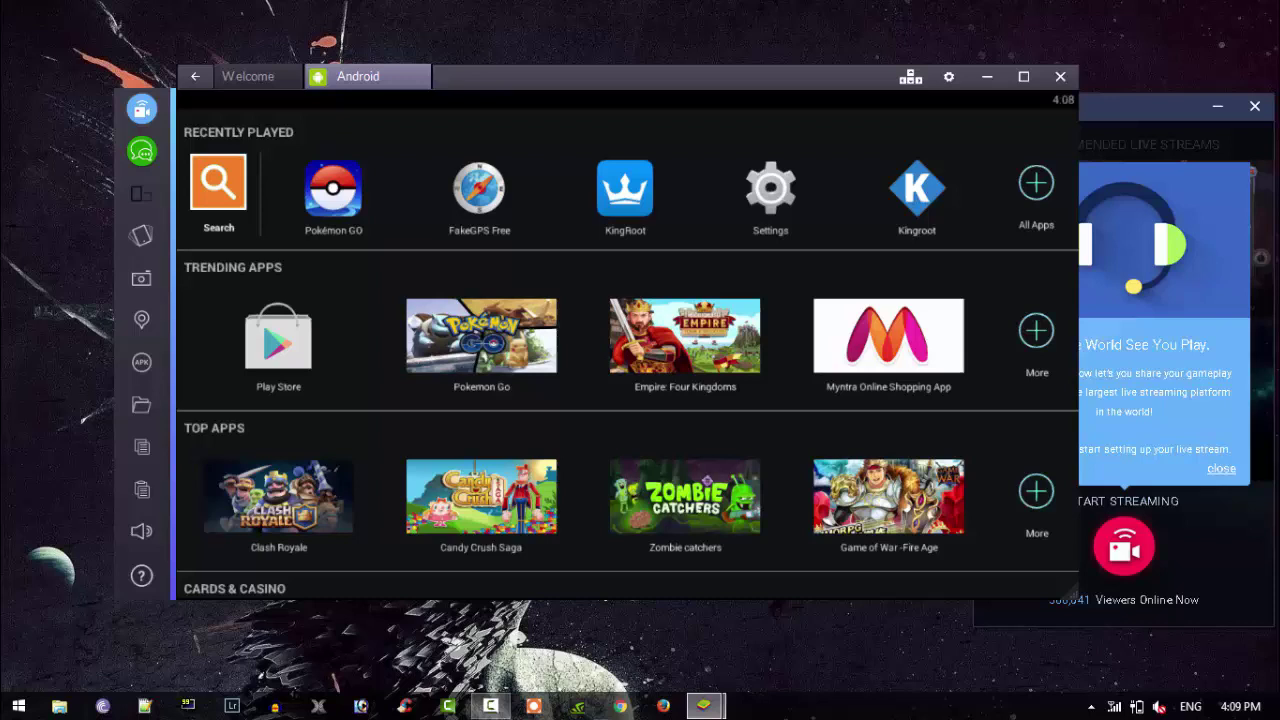
click(949, 80)
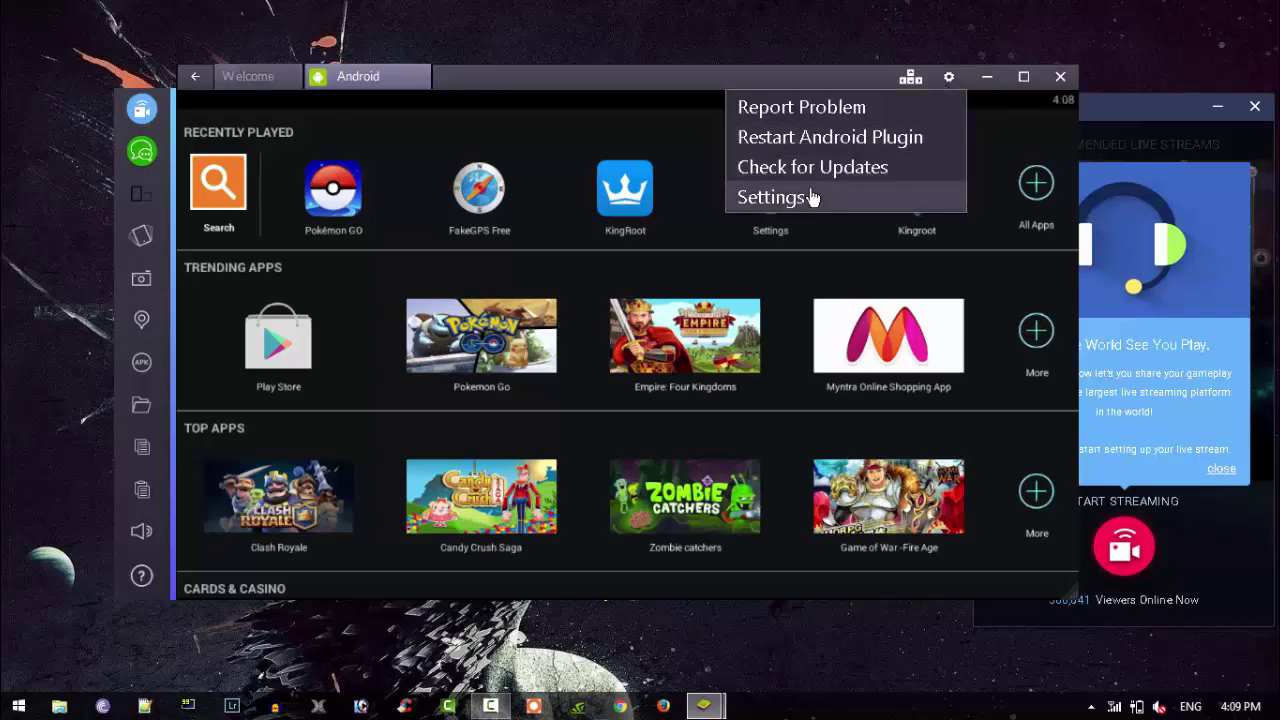
click(812, 197)
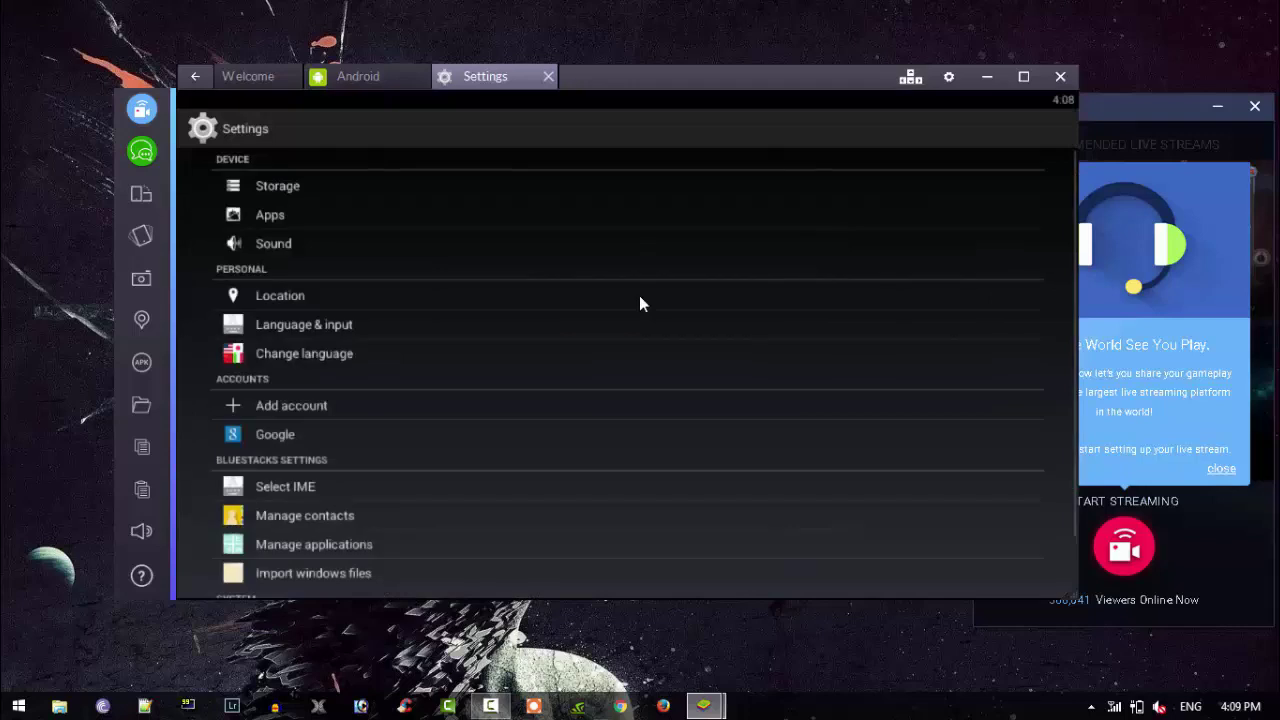
click(277, 409)
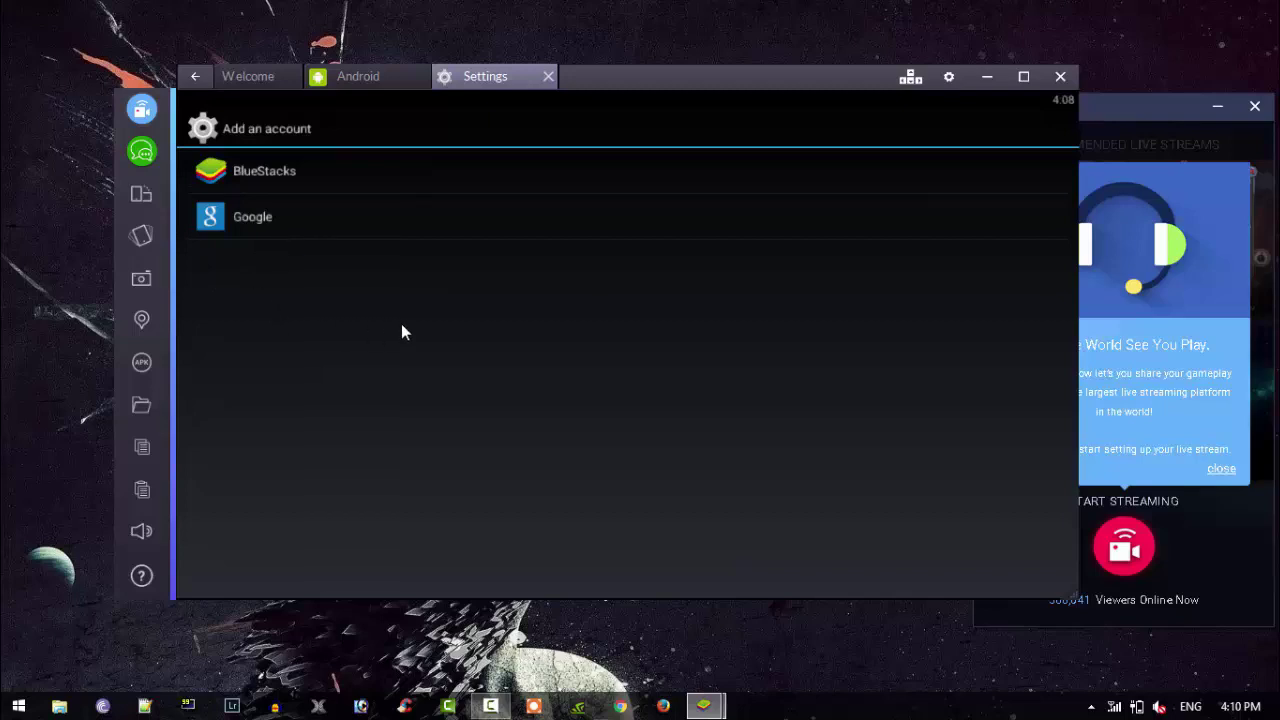
click(384, 244)
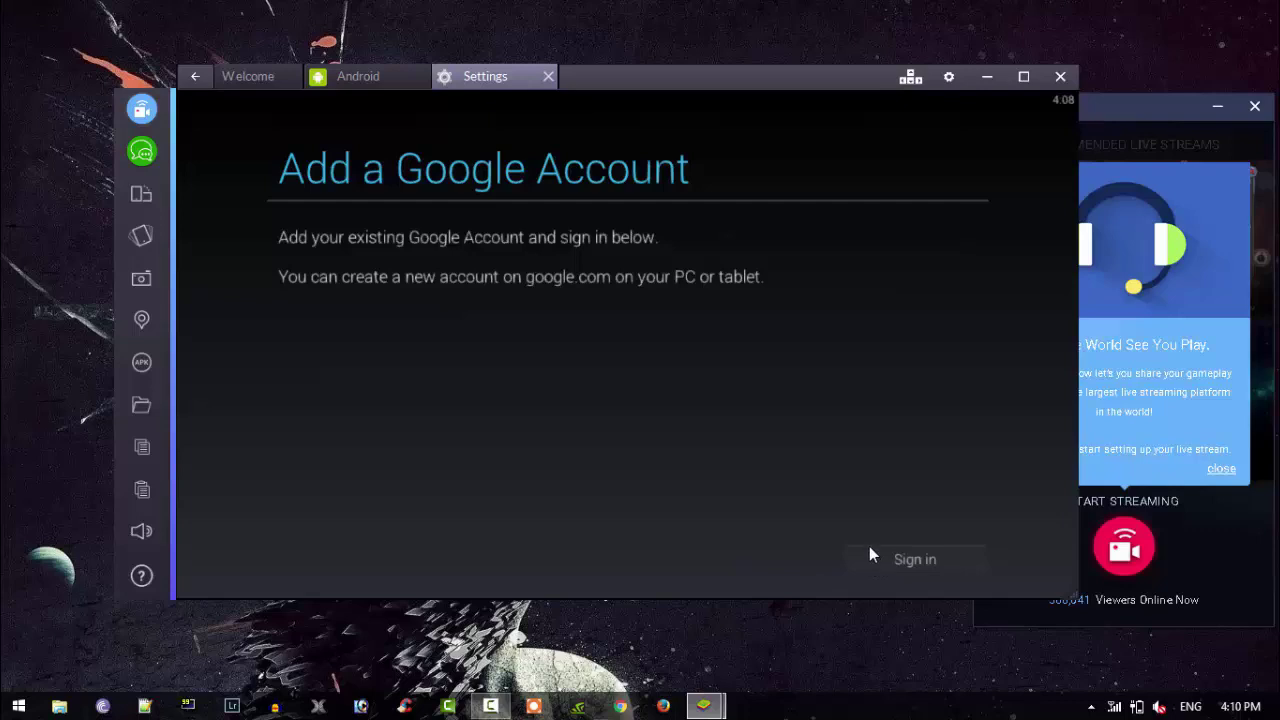
click(197, 80)
click(197, 80)
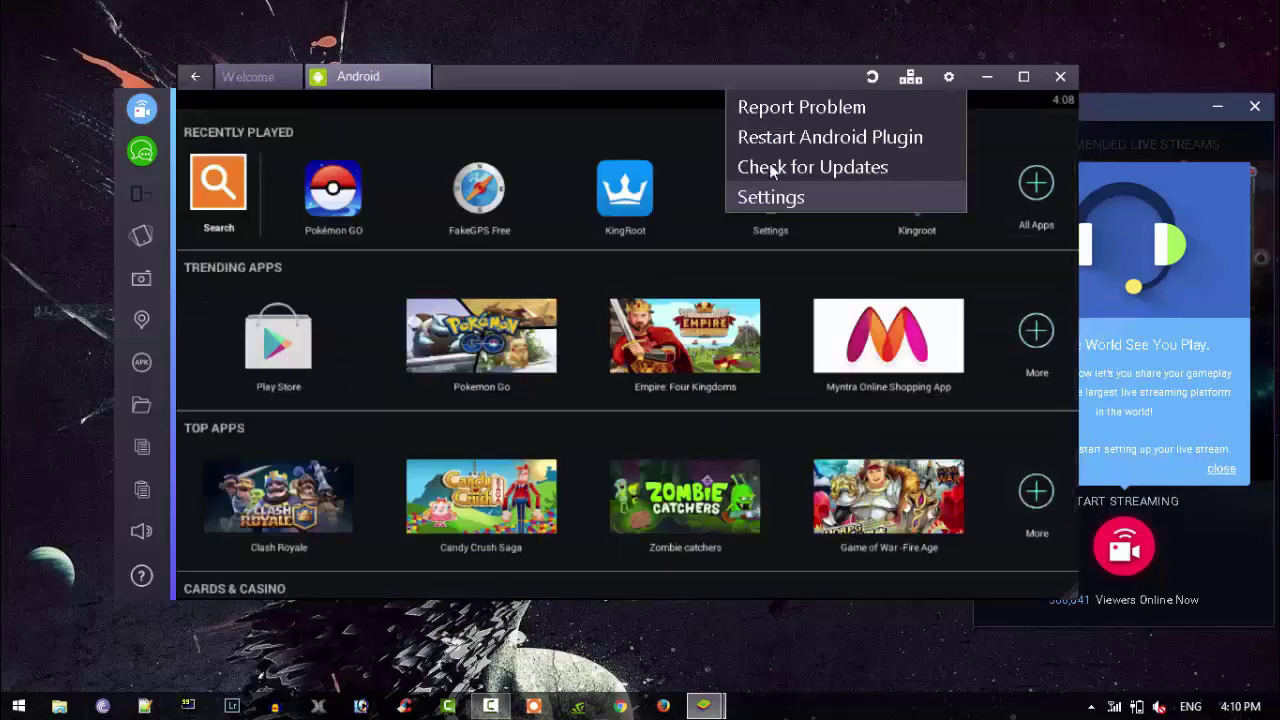
Reopen the BlueStacks settings list and return to the Android home screen
click(760, 198)
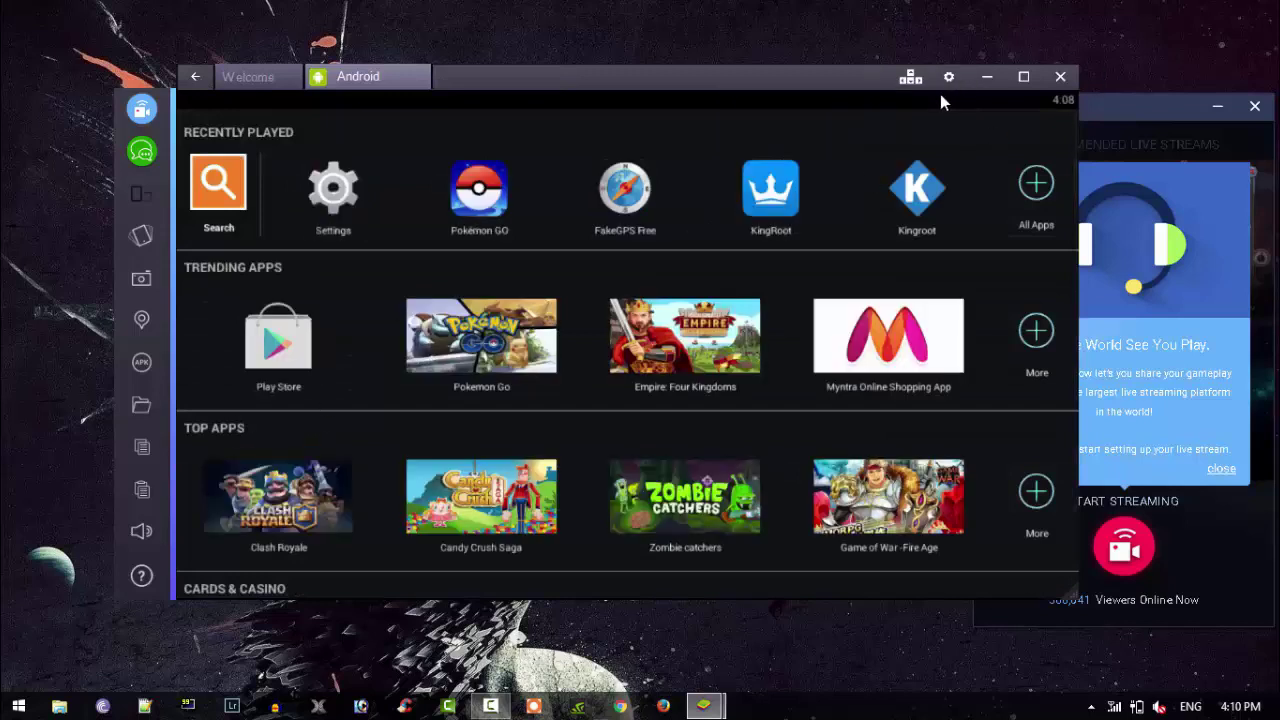
click(948, 77)
click(784, 198)
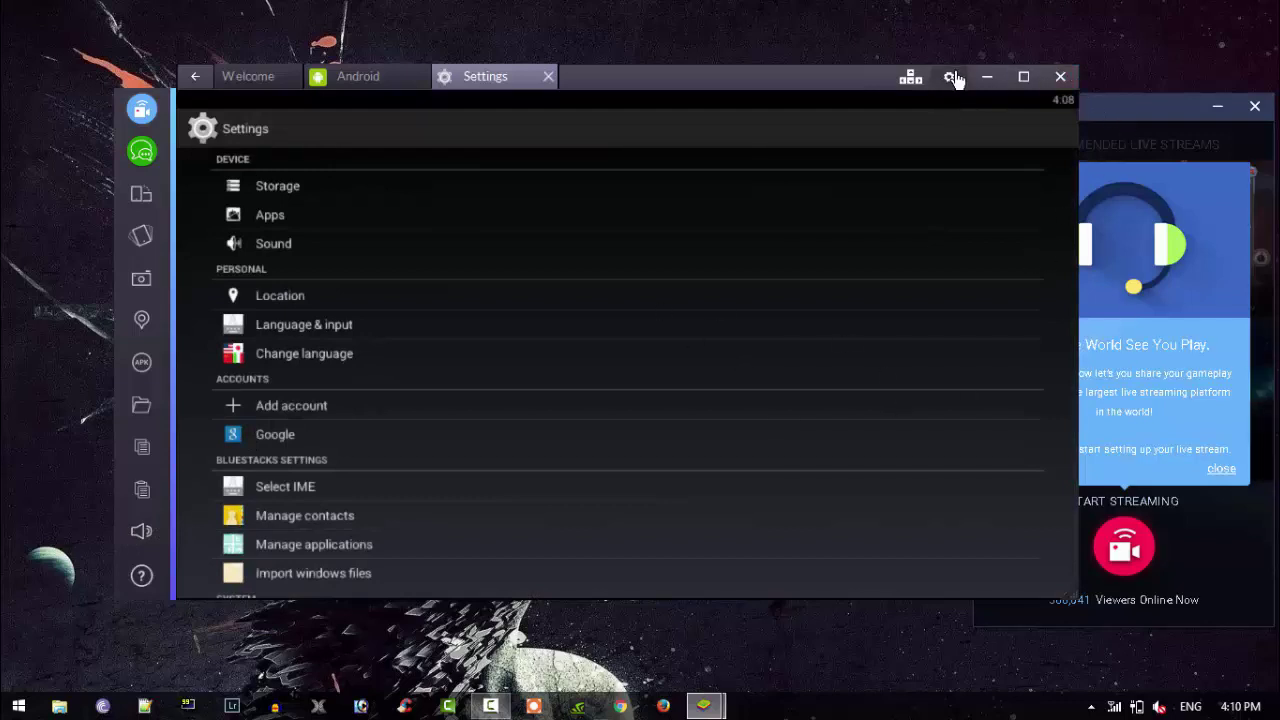
click(197, 78)
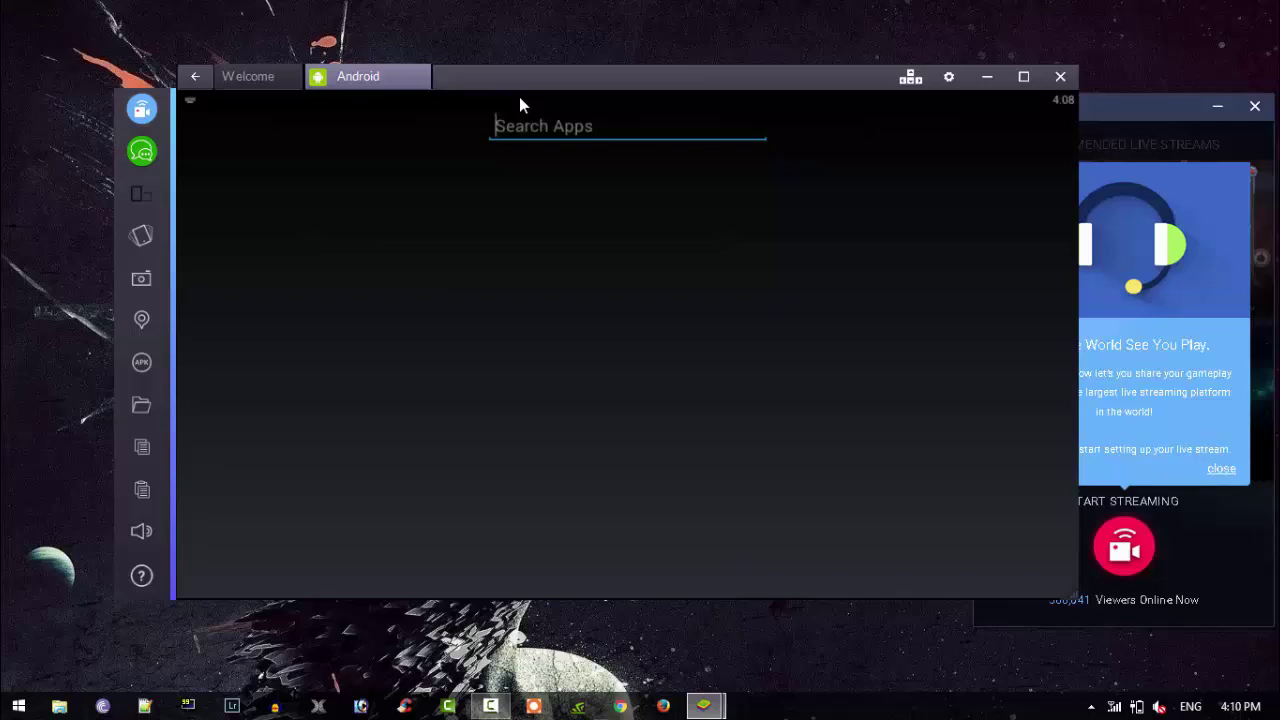
Find and open FakeGPS Free by searching for "fakegps free", and place a location pin on its map east of Hope
text(fake)
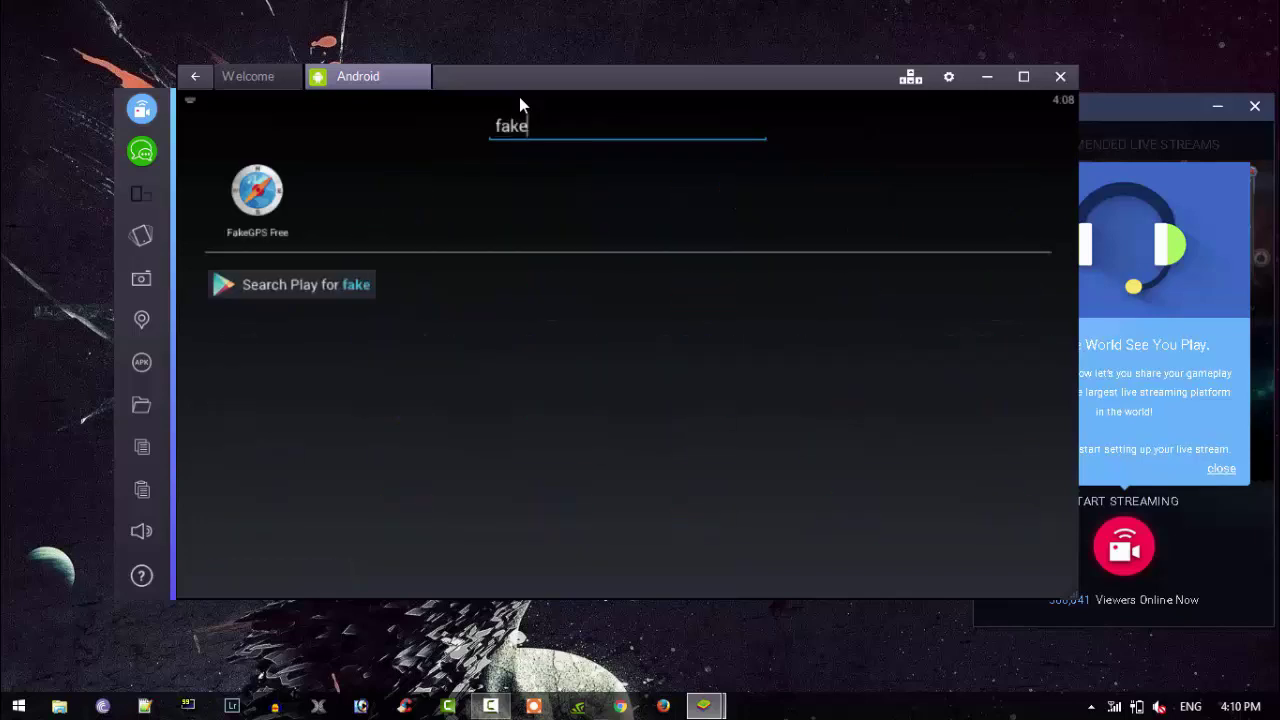
text(gps free)
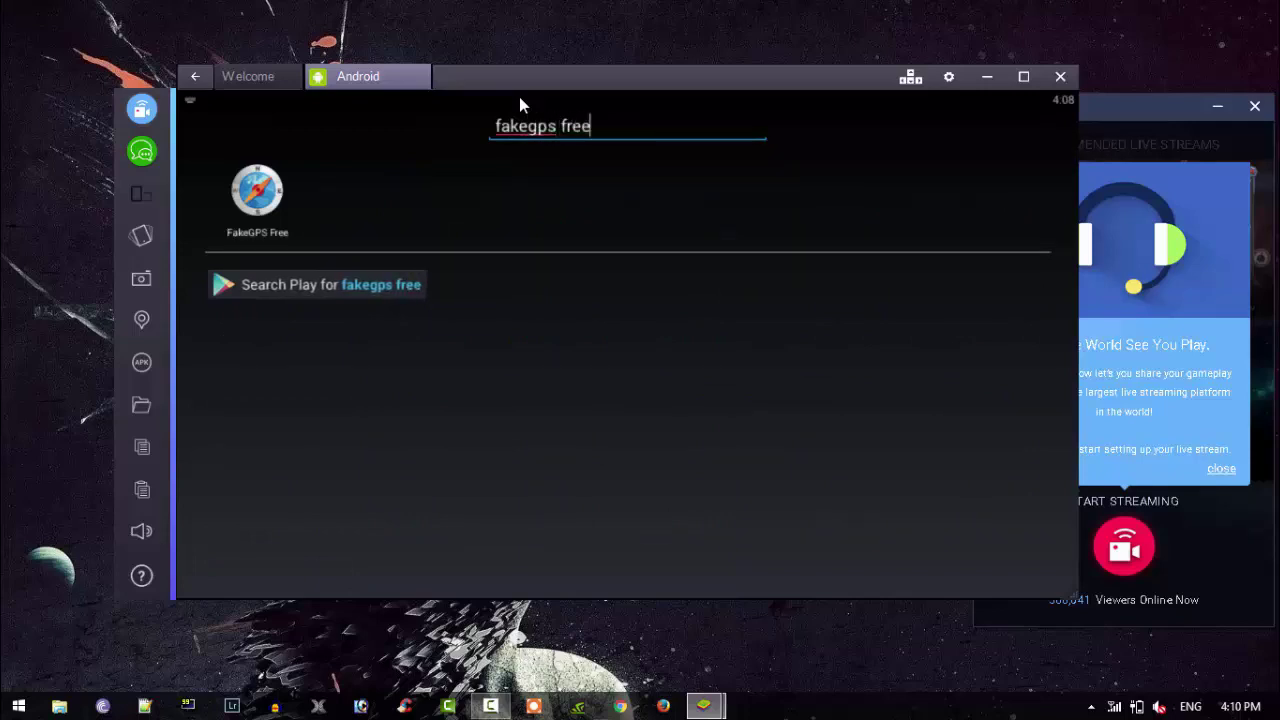
key(Return)
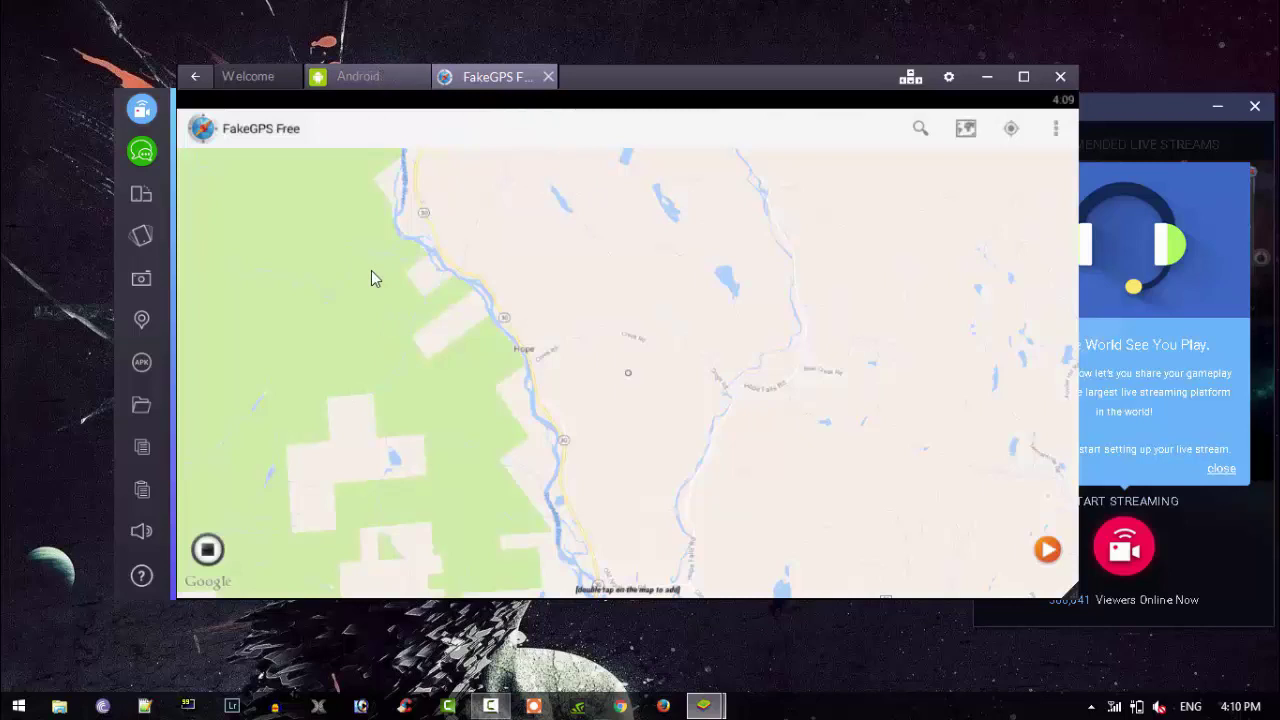
double_click(695, 415)
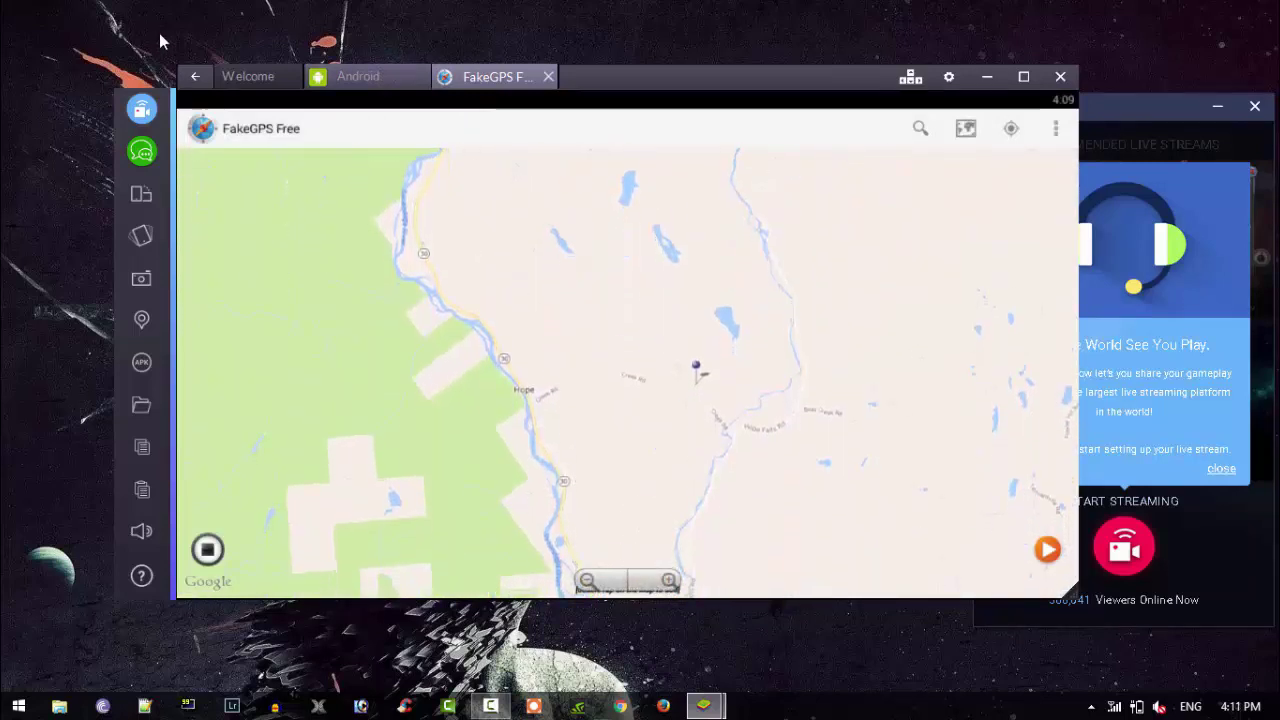
click(343, 80)
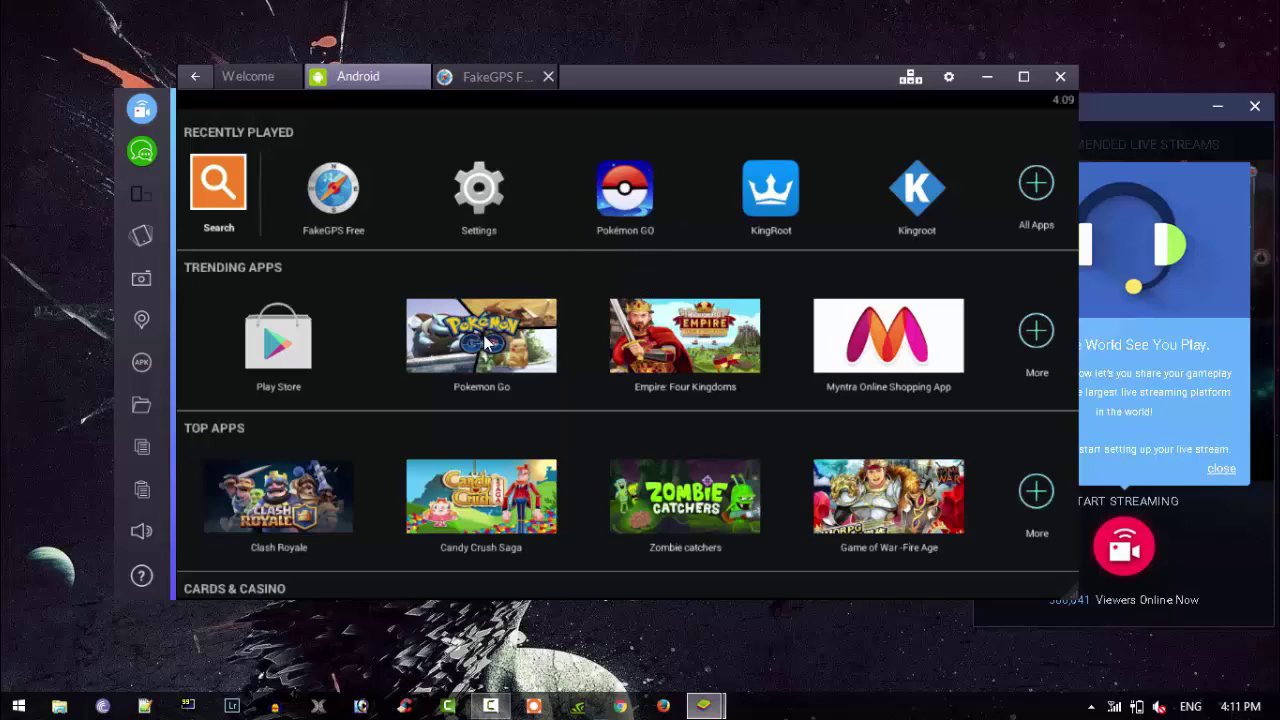
click(505, 374)
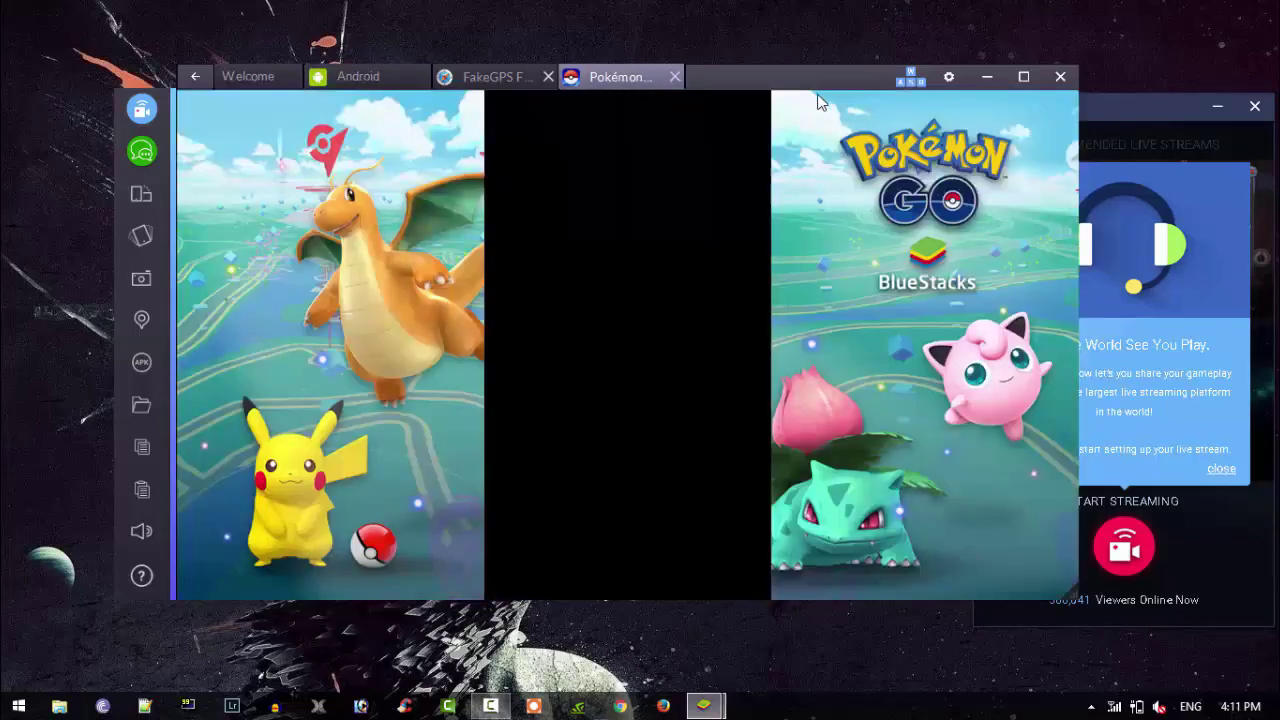
click(675, 77)
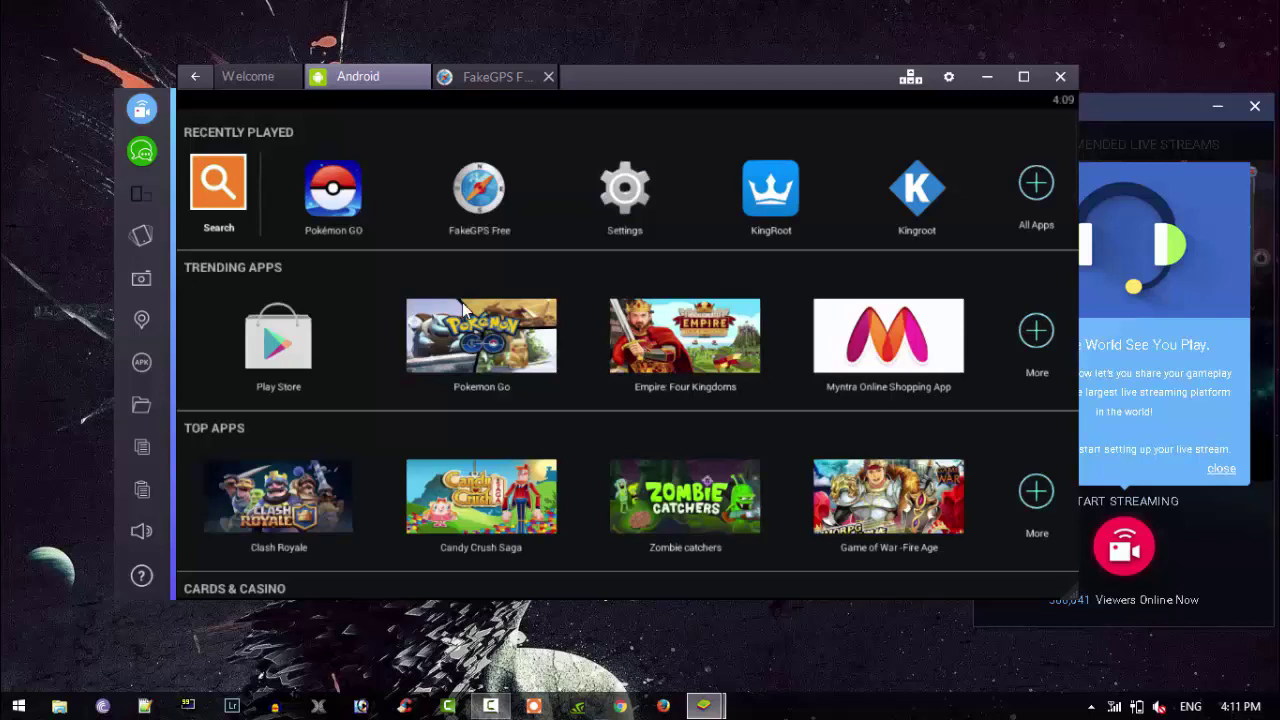
click(547, 77)
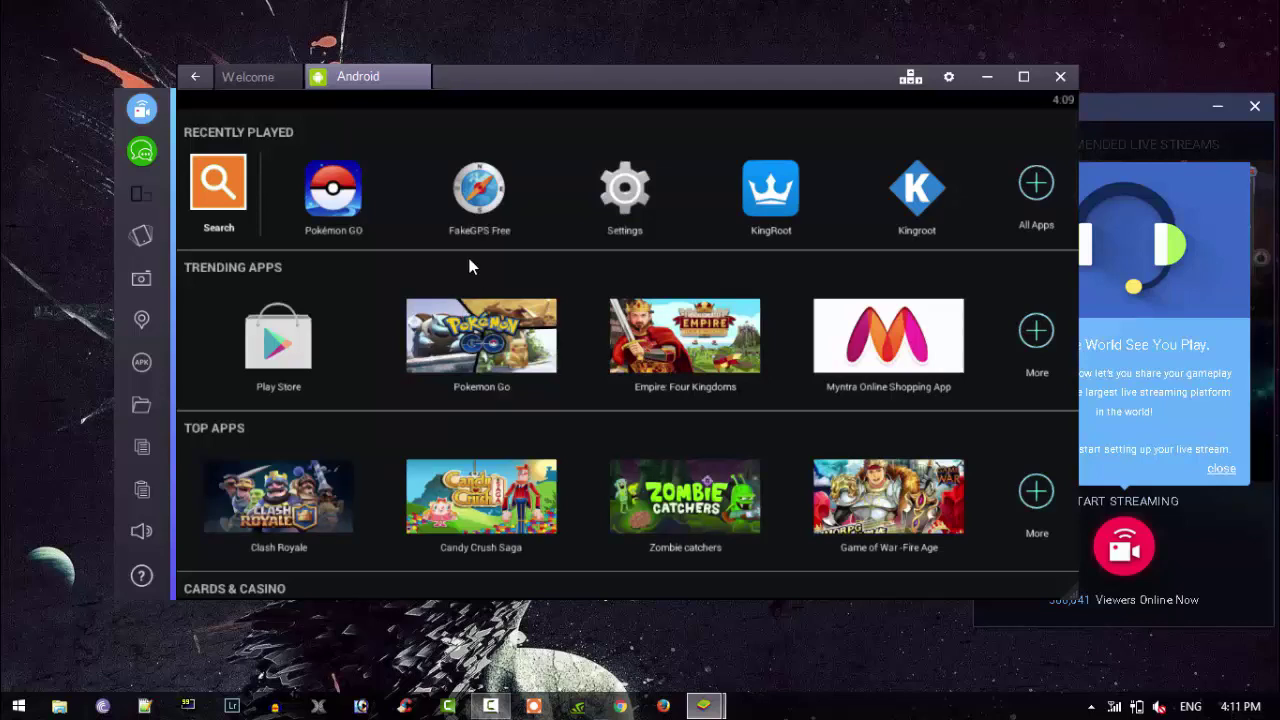
Reopen FakeGPS Free and place a location pin on the map beside the town of Hope
click(477, 190)
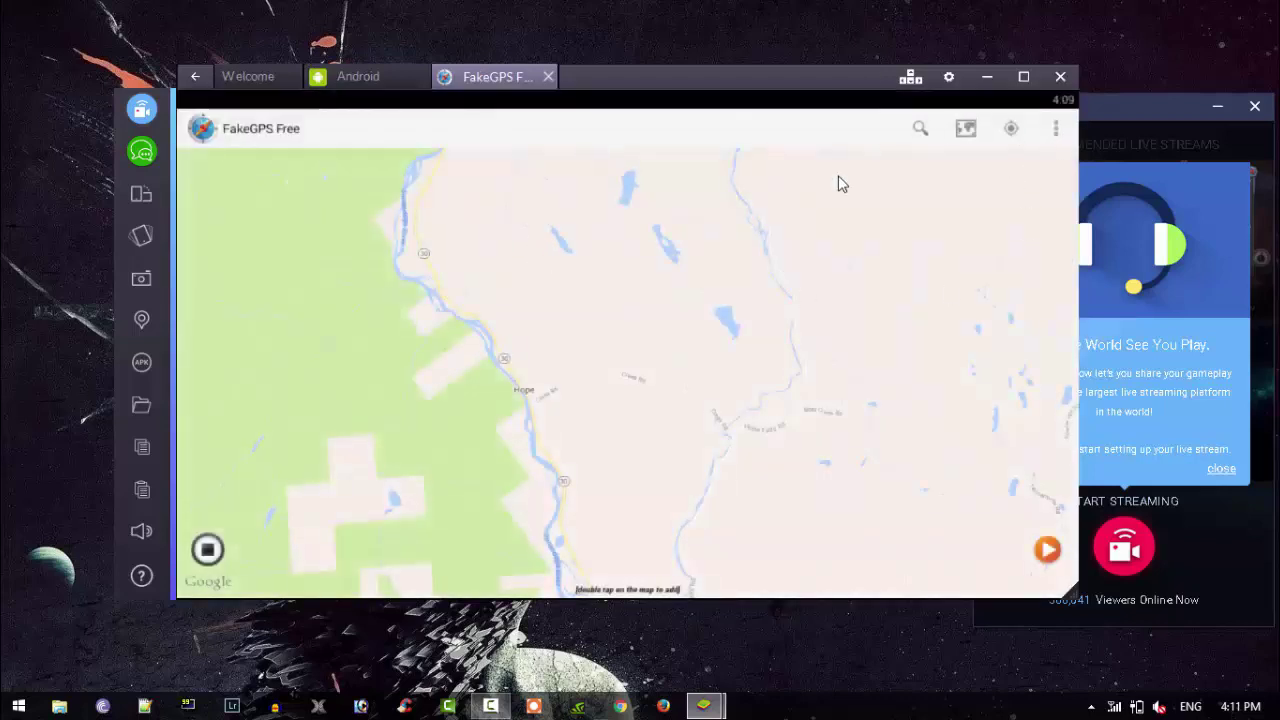
double_click(527, 418)
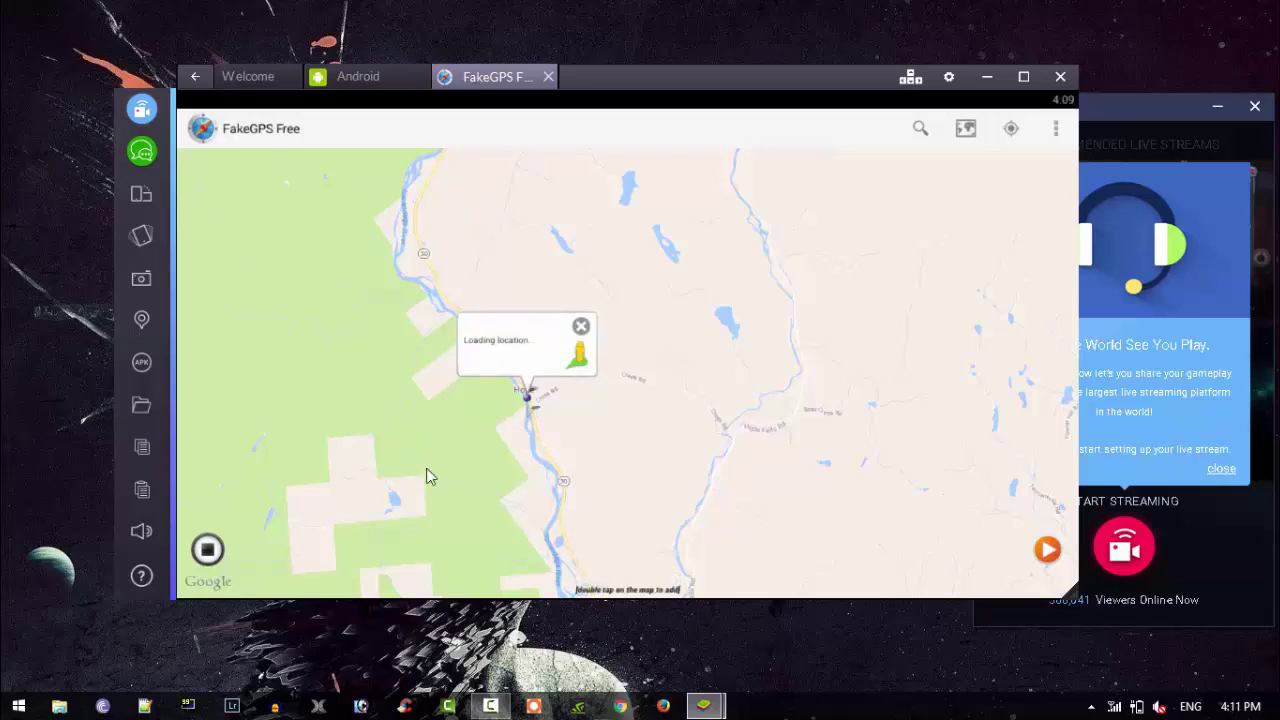
Return to the Android home screen and launch Pokémon GO through to the in-game map with the trainer
click(356, 77)
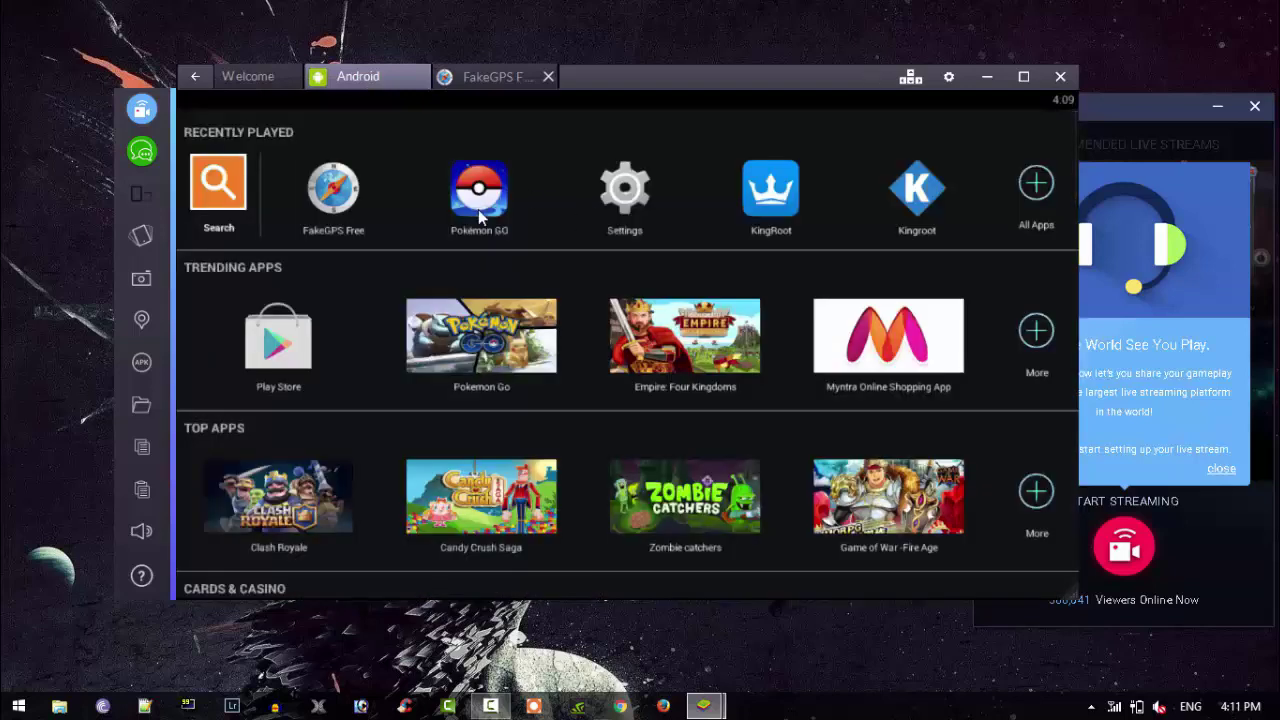
click(479, 214)
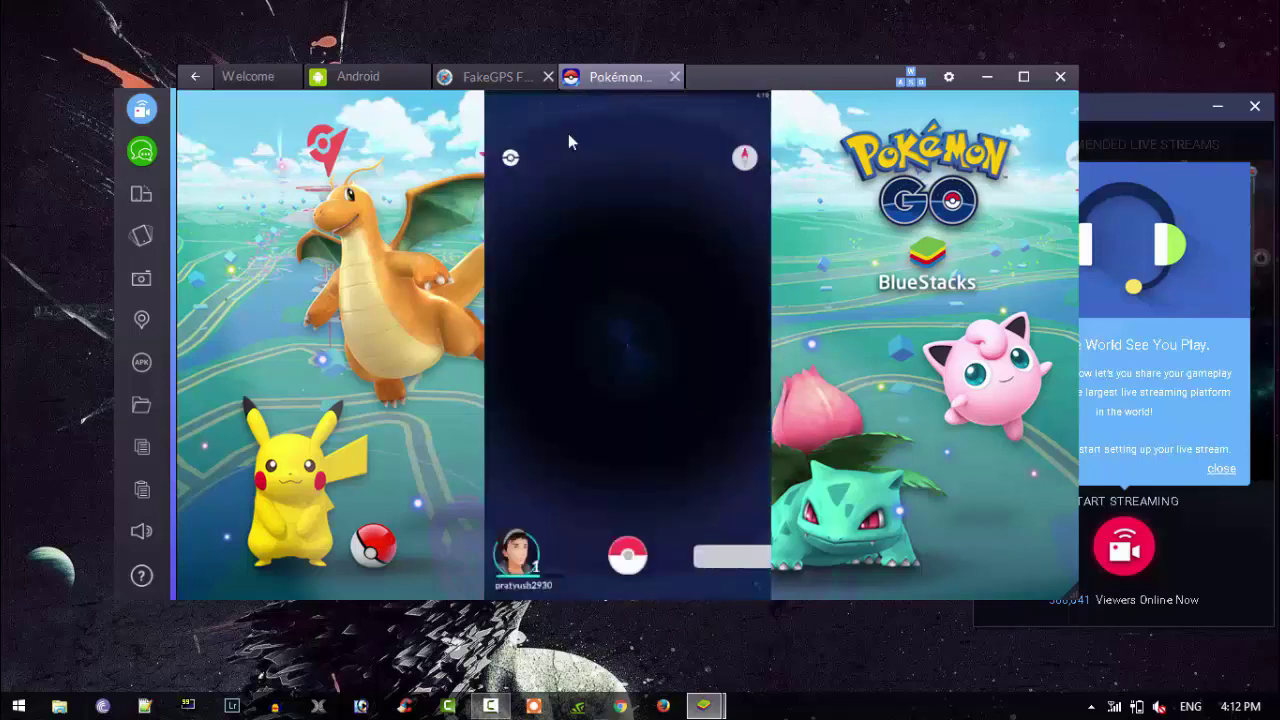
click(600, 392)
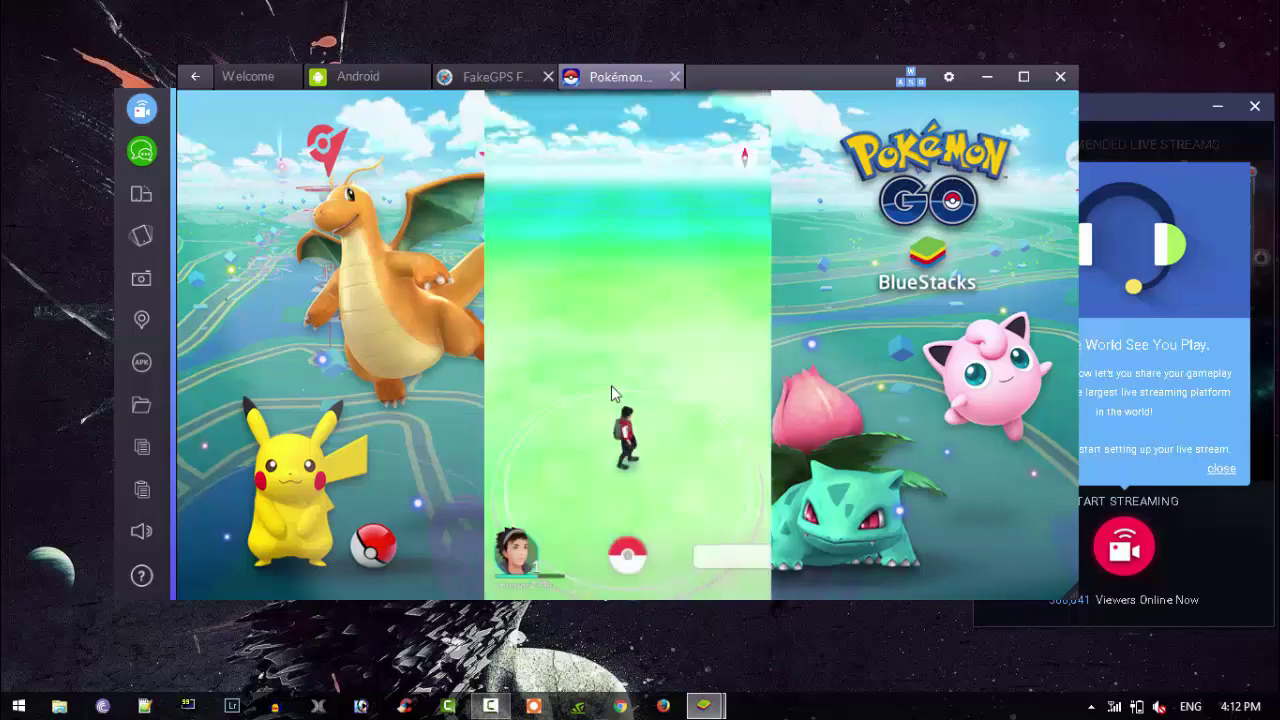